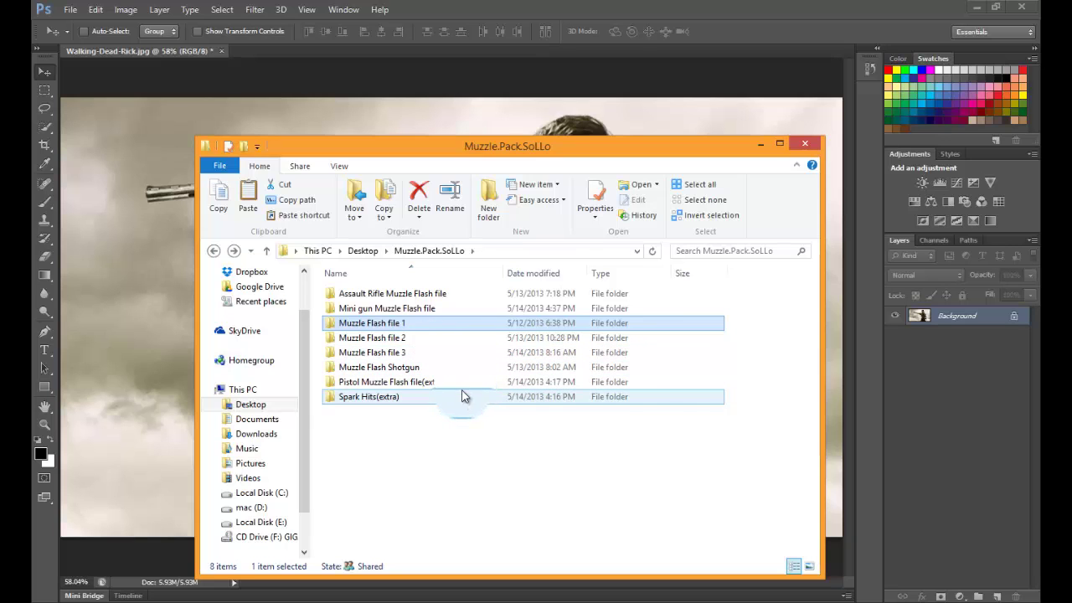
Open the Side folder inside Muzzle Flash Shotgun and keep its window clear of the revolver in the photo.
double_click(438, 369)
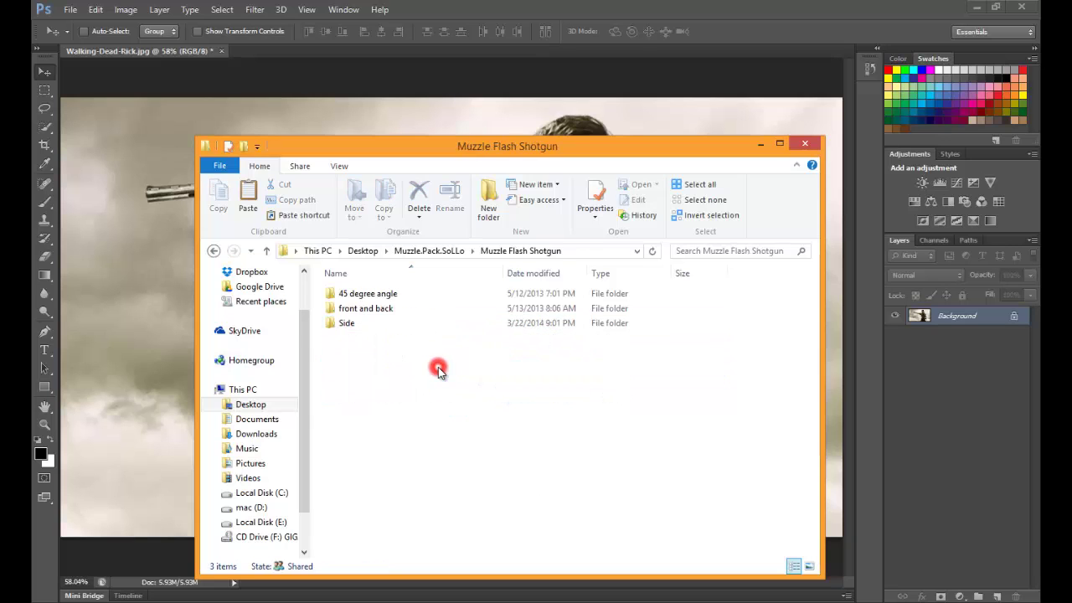
left_click_drag(306, 144, 557, 354)
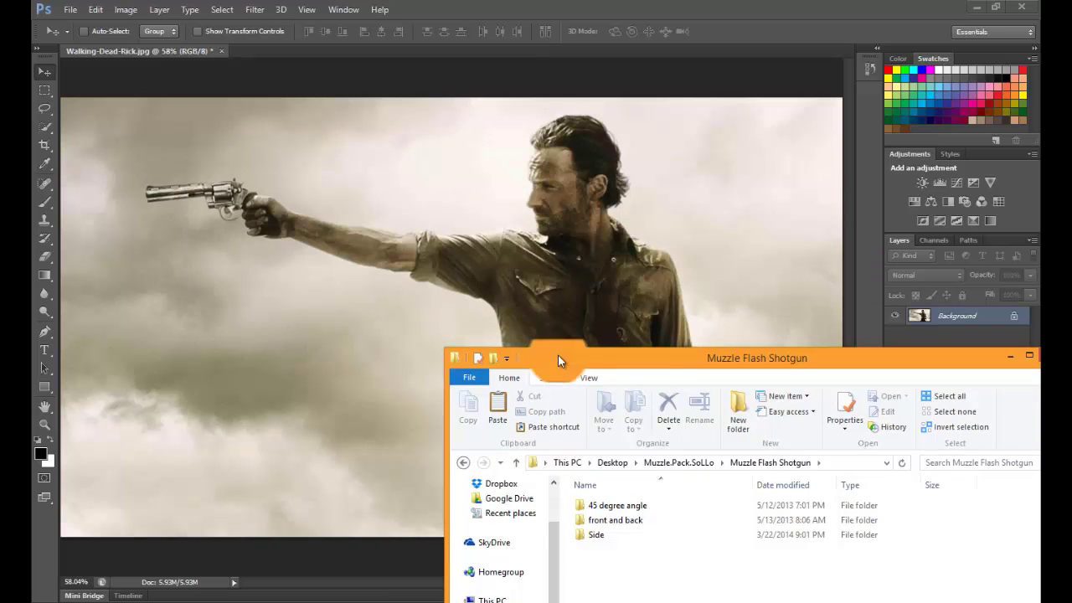
left_click_drag(549, 363, 306, 123)
left_click_drag(335, 295, 357, 302)
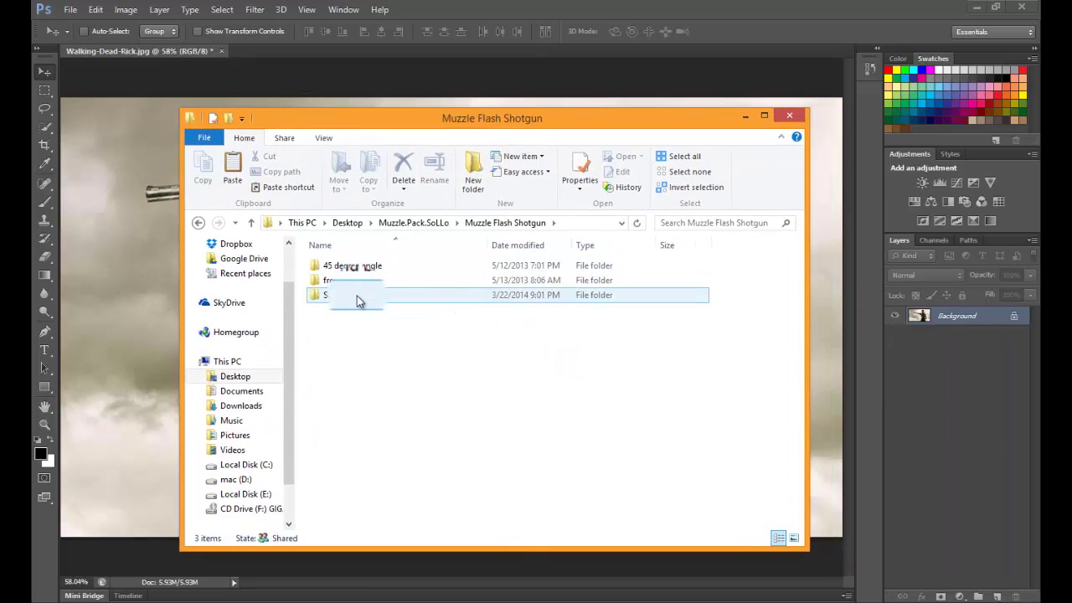
double_click(357, 302)
left_click_drag(443, 117, 538, 142)
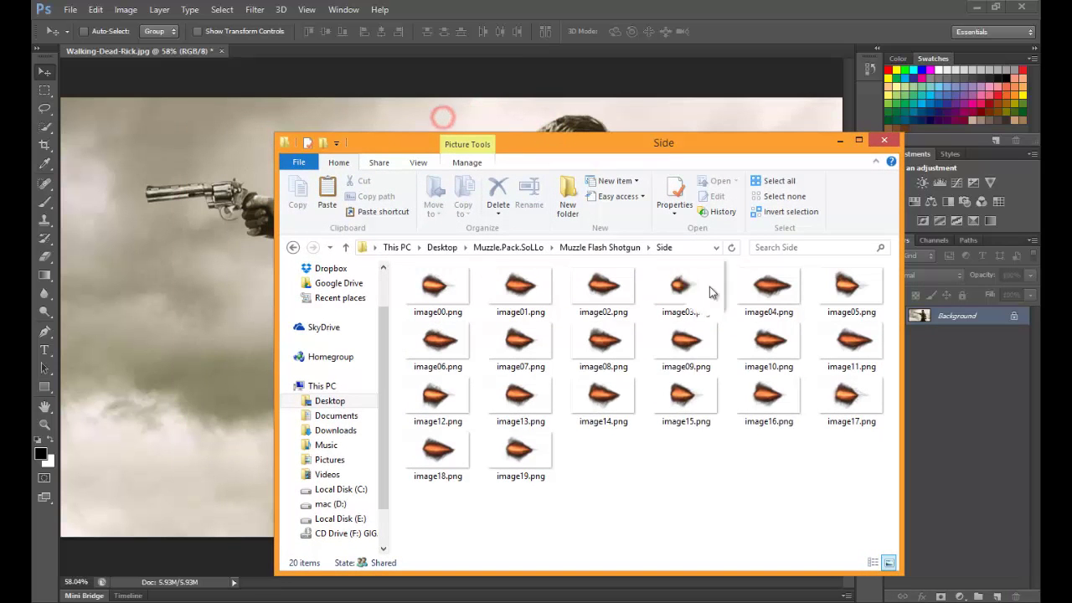
Place image11.png from the Side folder into the Walking-Dead-Rick.jpg document.
left_click_drag(710, 292, 605, 373)
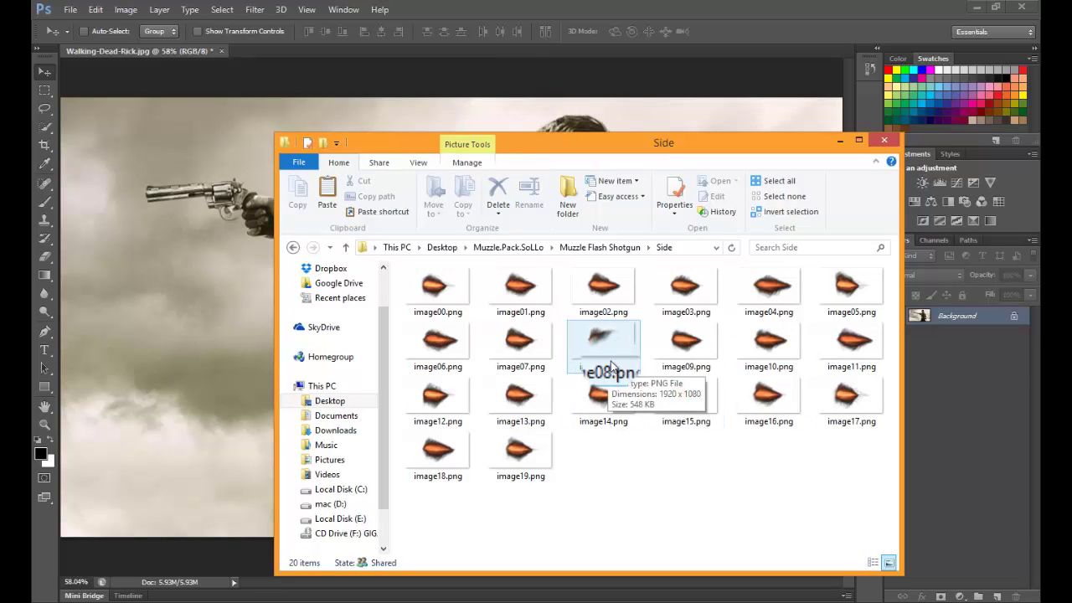
left_click_drag(787, 399, 591, 196)
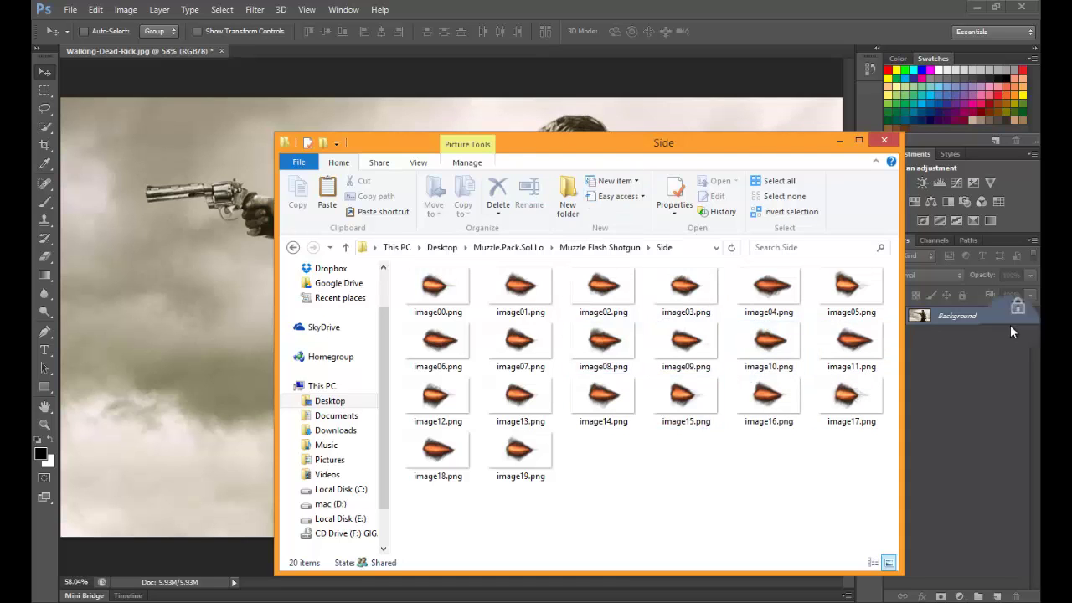
left_click_drag(1011, 331, 780, 299)
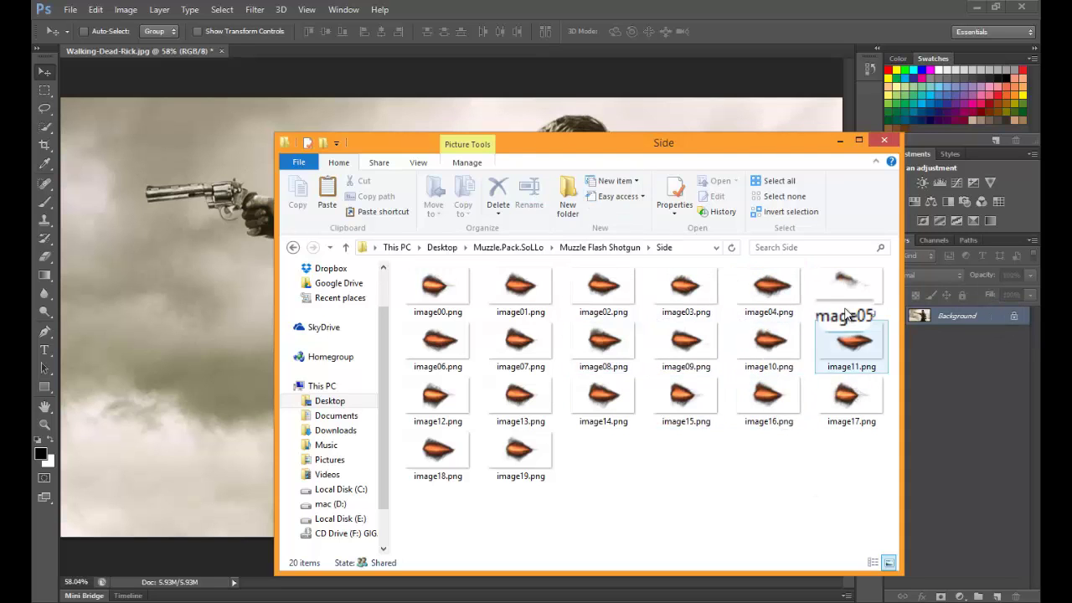
left_click_drag(847, 353, 210, 352)
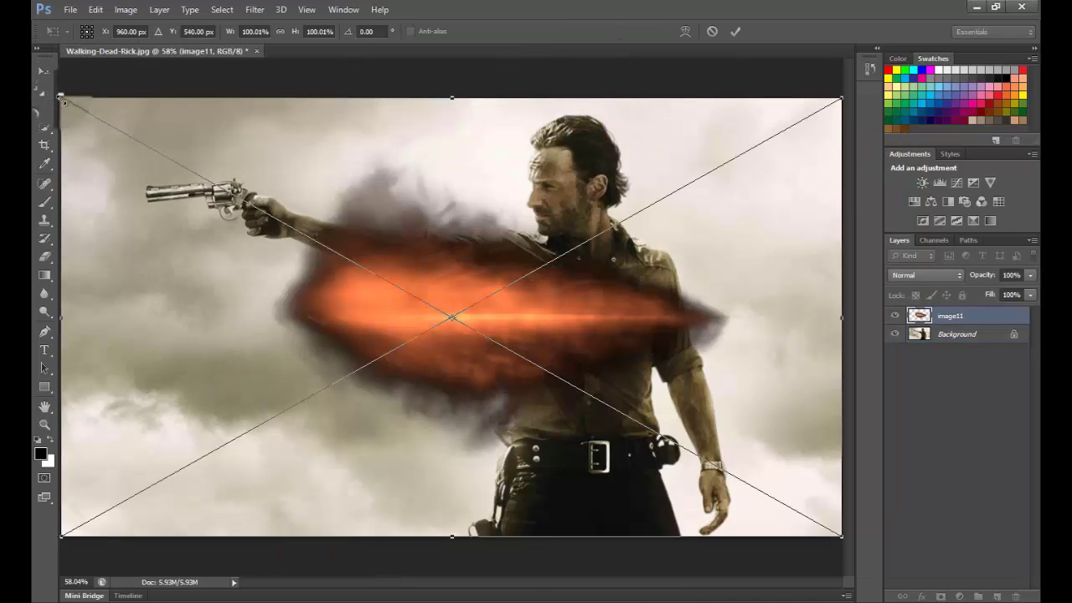
Shrink the placed muzzle flash to about 42%, flip it horizontally and link its width and height proportions.
left_click_drag(61, 98, 335, 175)
left_click_drag(586, 289, 372, 251)
left_click_drag(152, 139, 832, 181)
left_click_drag(753, 302, 455, 266)
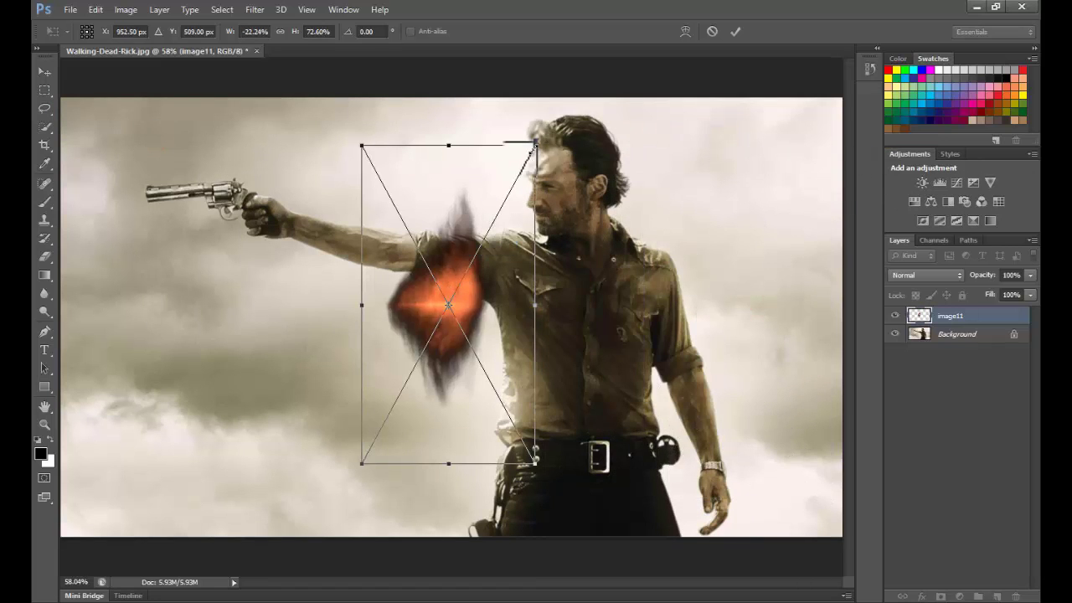
left_click_drag(534, 144, 692, 253)
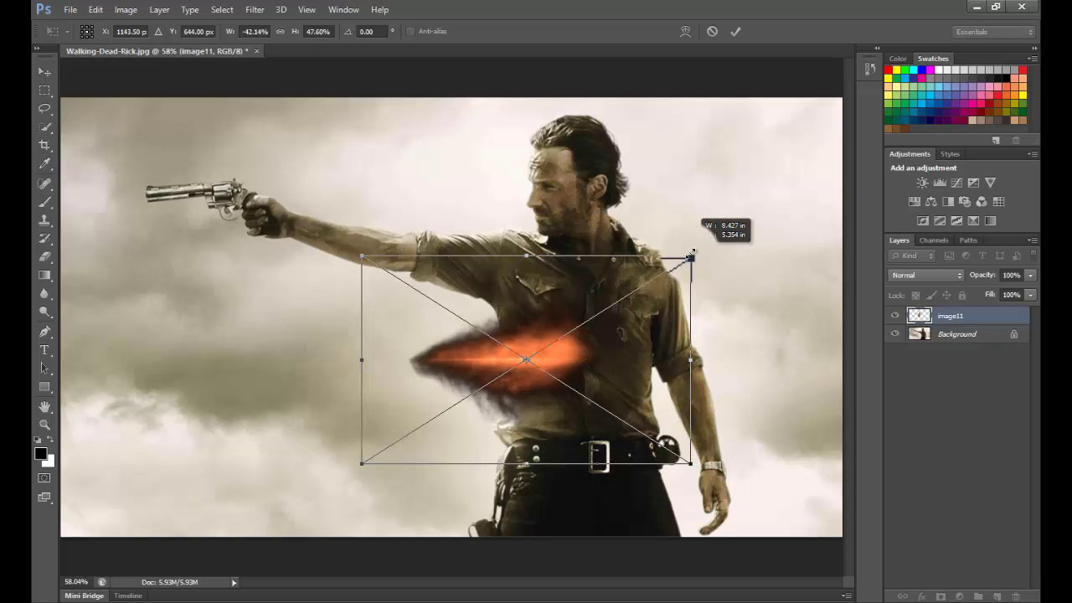
left_click(281, 31)
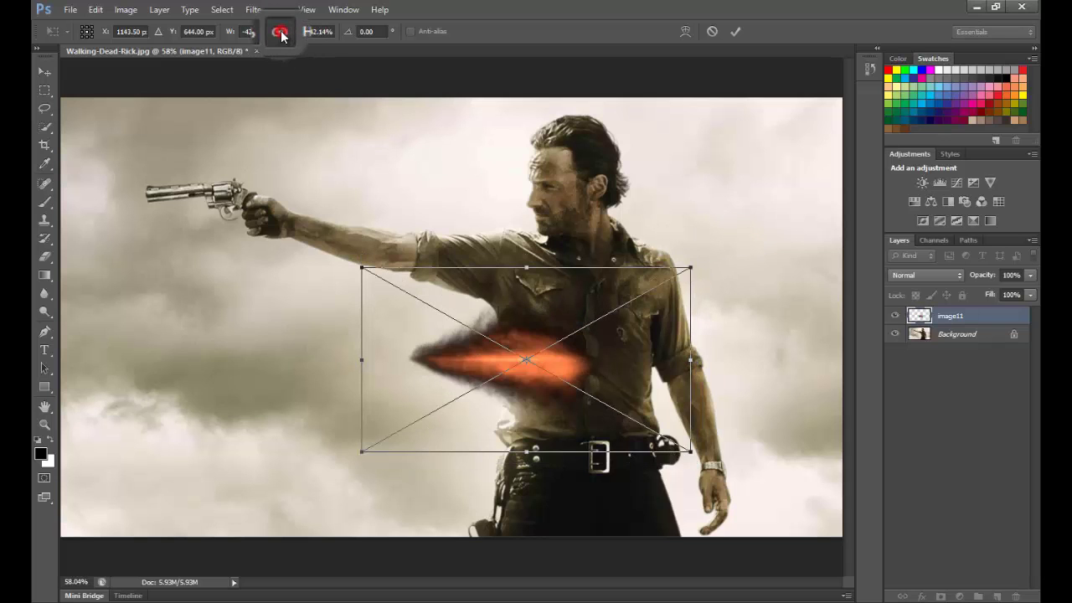
Fit the flash to the revolver's muzzle at 15.02% scale with a 173.71° rotation and apply the transform.
left_click_drag(563, 357, 176, 190)
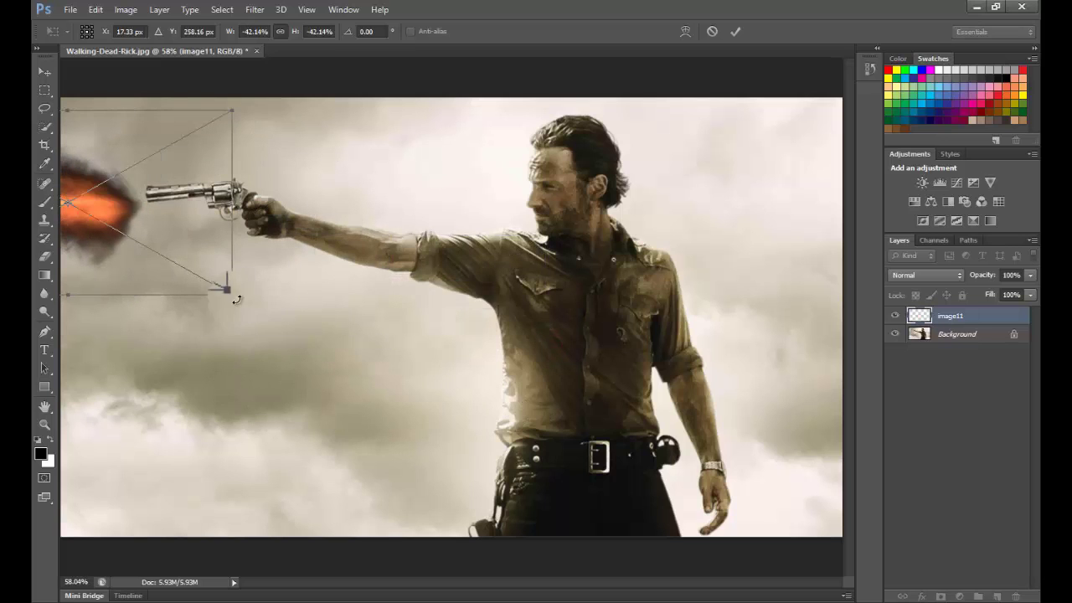
left_click_drag(221, 287, 79, 189)
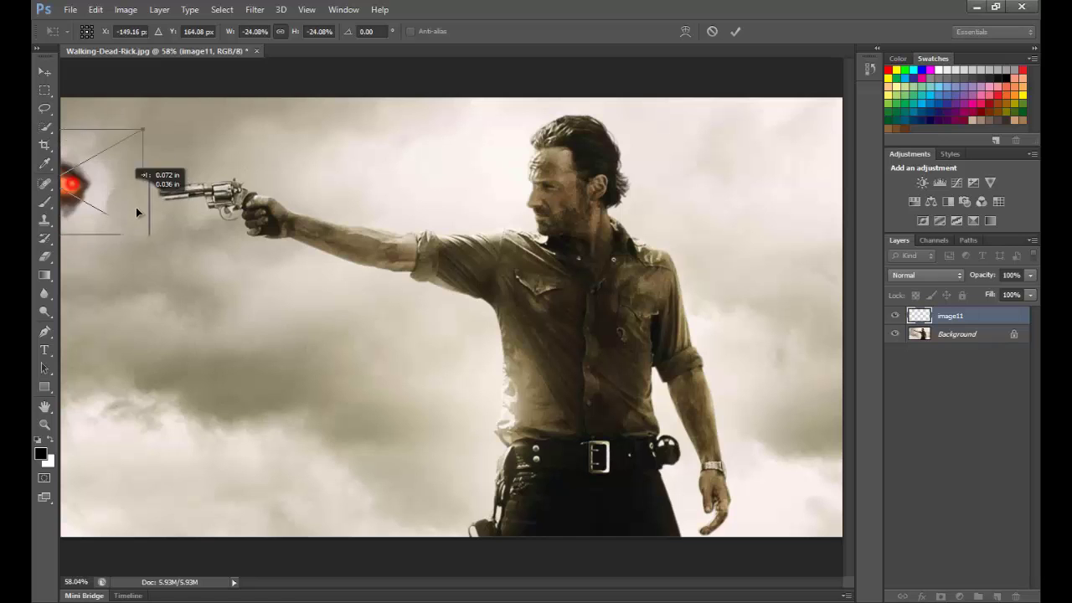
left_click_drag(136, 212, 191, 201)
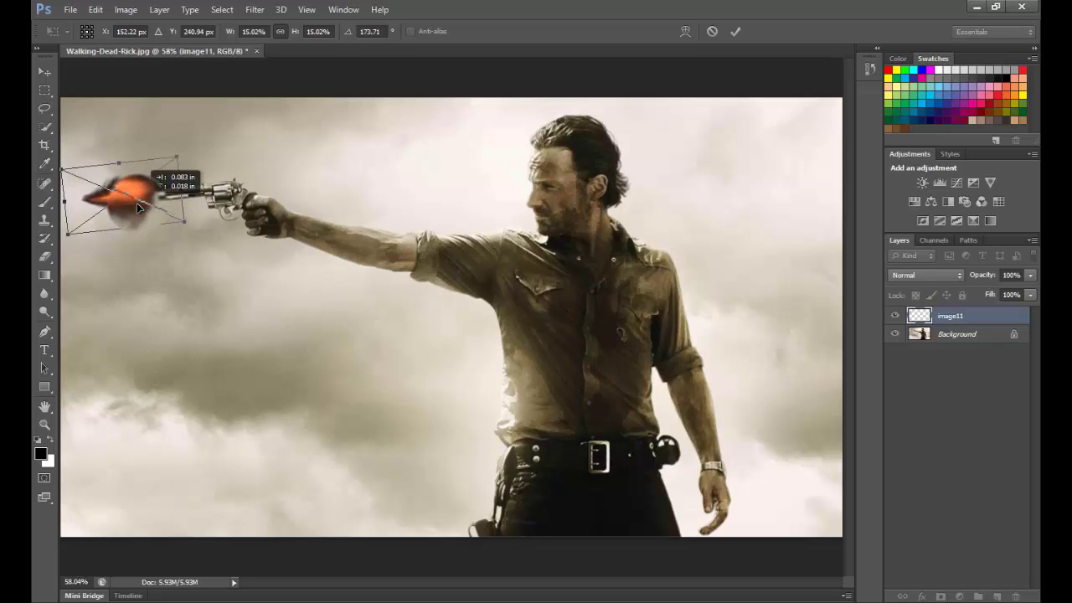
left_click_drag(137, 208, 140, 206)
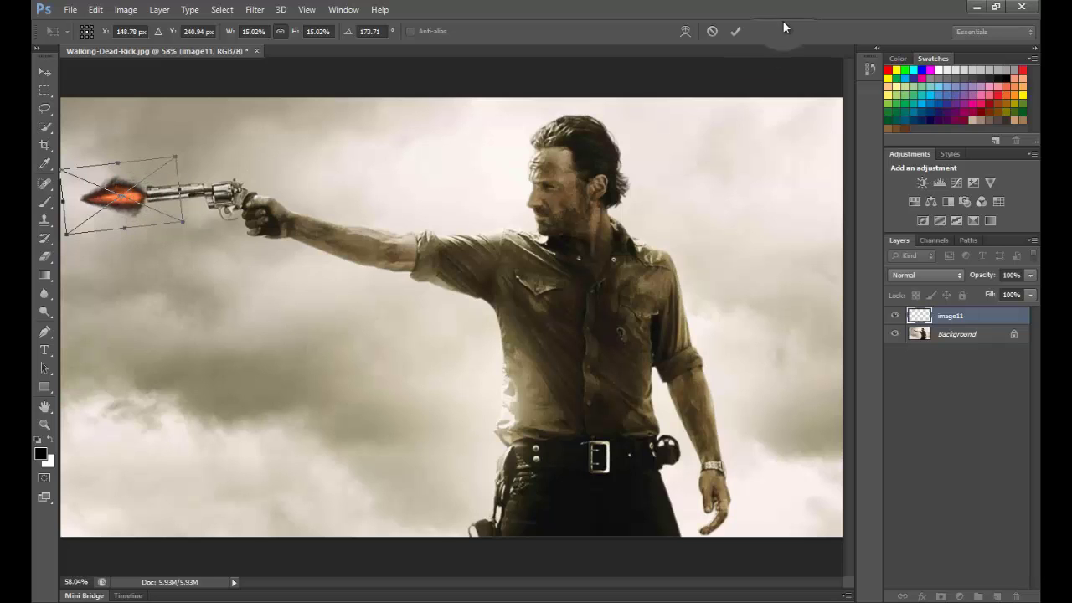
left_click(742, 33)
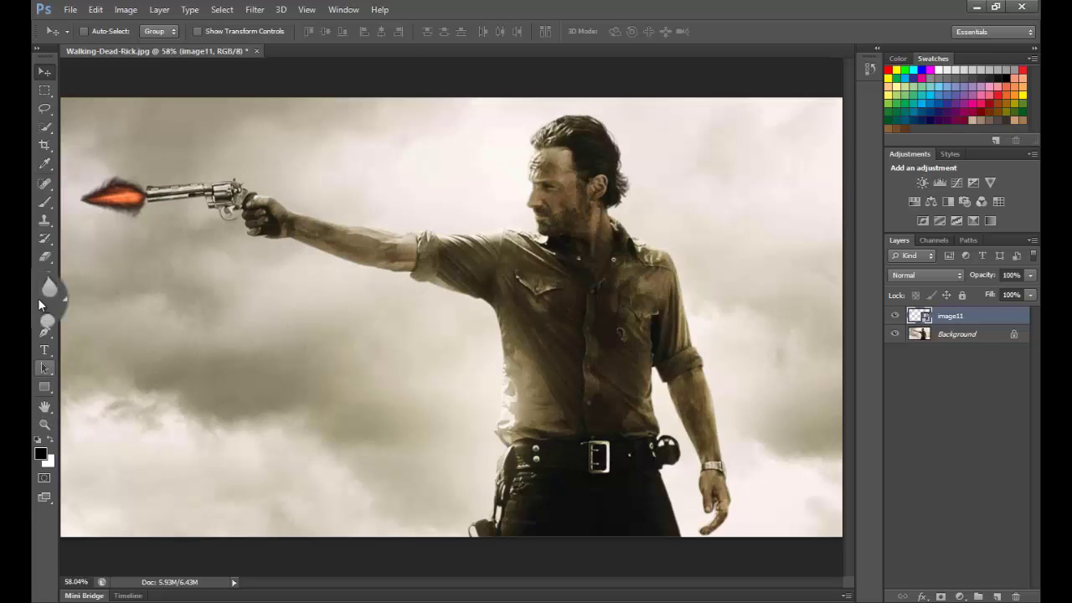
Create a new normal-mode layer above image11 with the default name and 100% opacity.
left_click(159, 9)
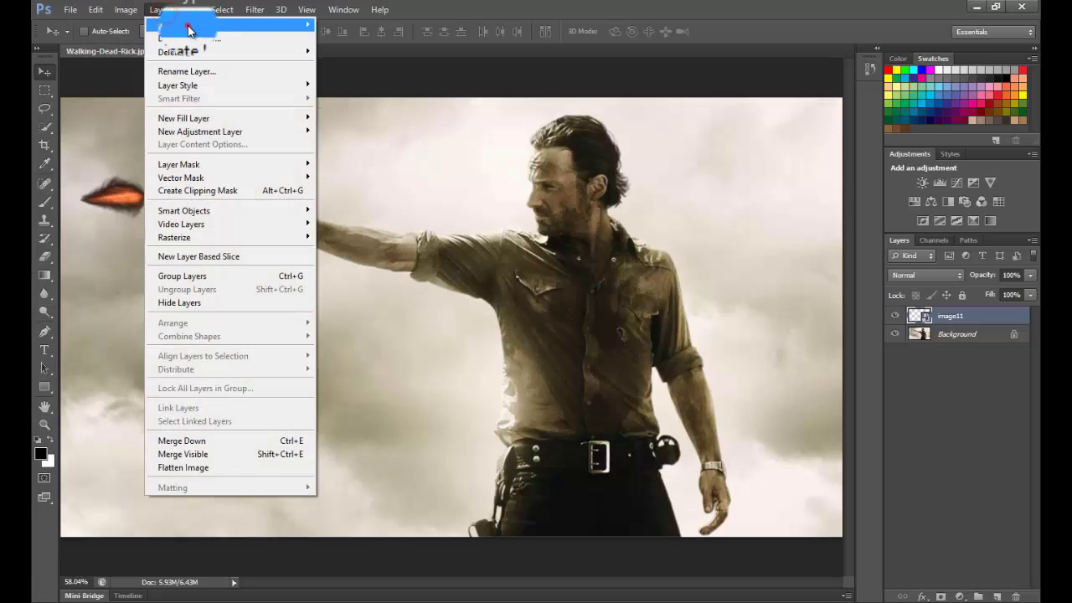
left_click(186, 26)
left_click(329, 26)
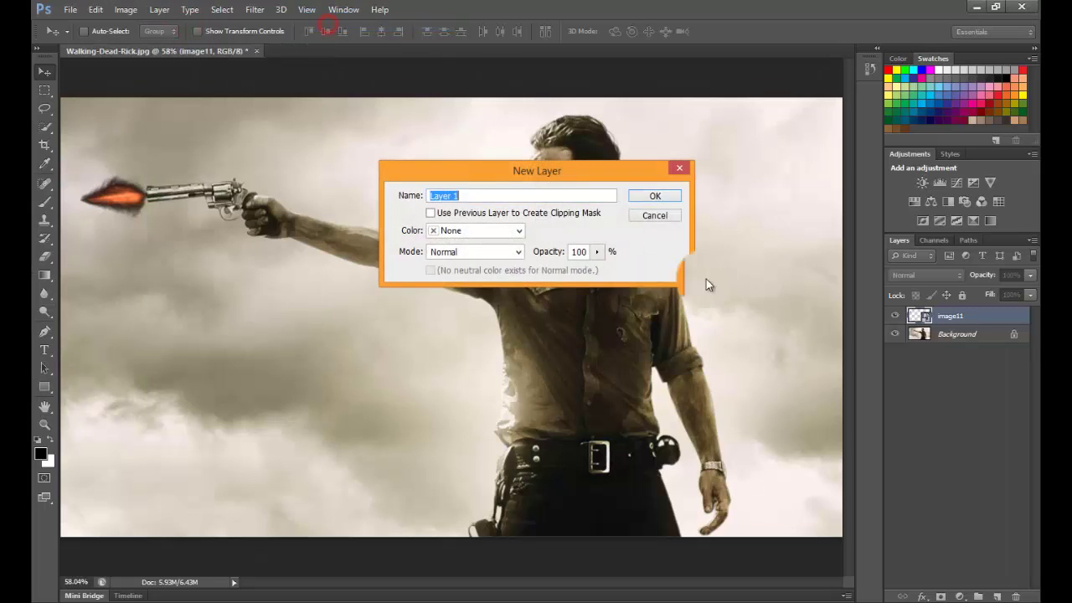
left_click(653, 197)
mouse_move(920, 316)
left_mouse_down()
mouse_move(922, 331)
mouse_move(915, 316)
left_mouse_up()
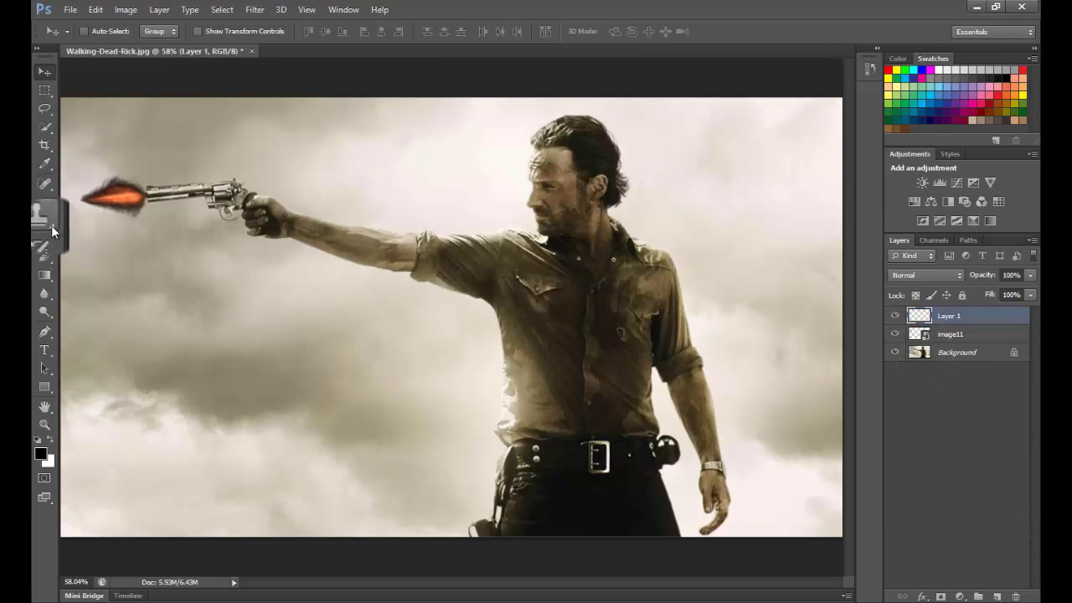
Set up the Brush tool with a soft round tip of 484 px and 0% hardness.
left_click(45, 201)
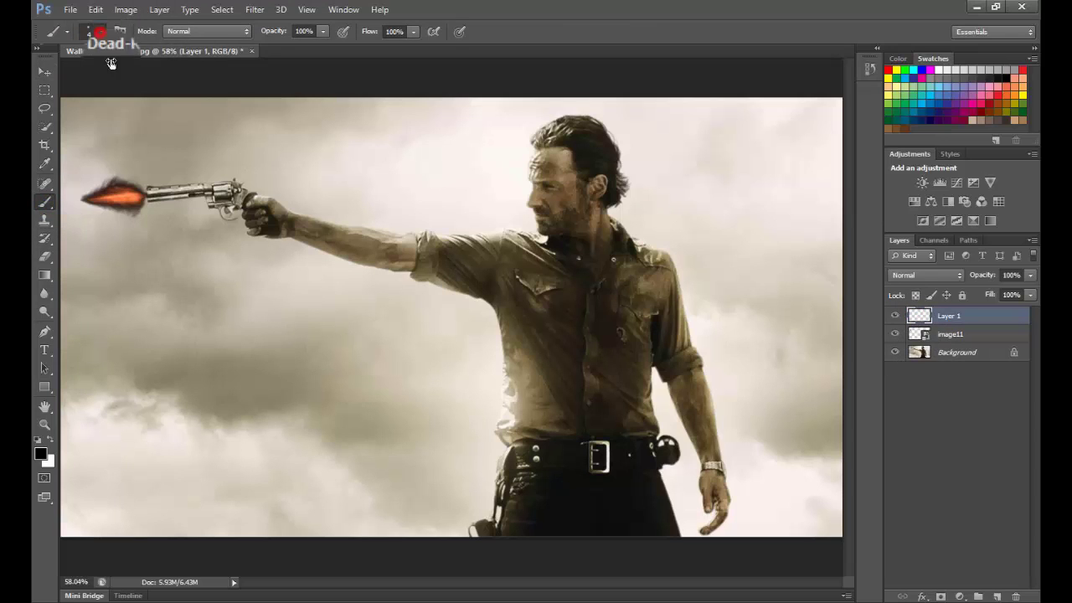
left_click(92, 31)
left_click_drag(73, 72, 162, 84)
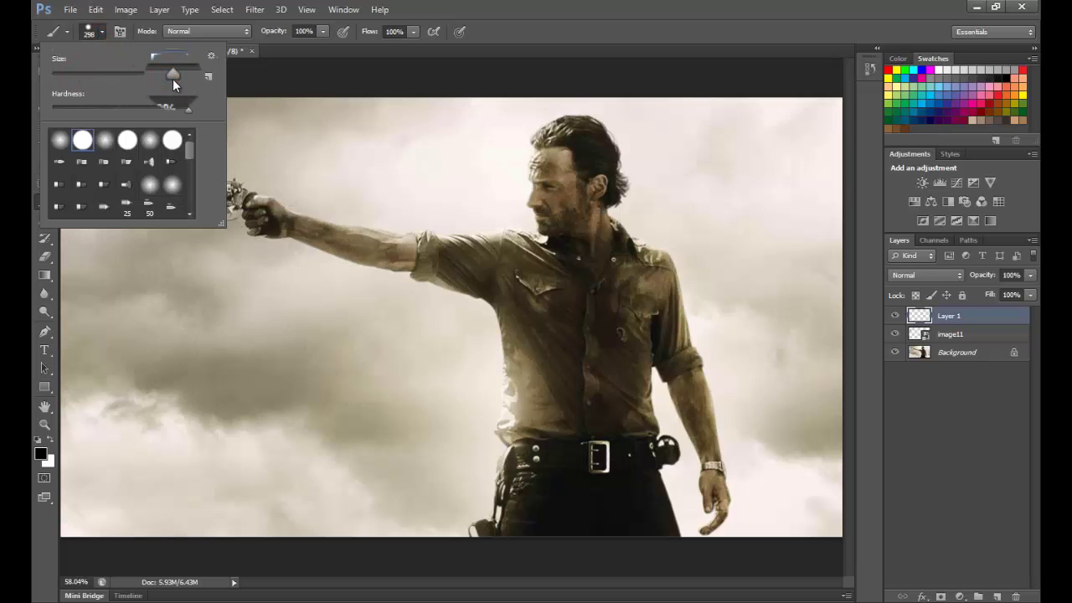
left_click(341, 79)
Try yellow brush dabs over the revolver's muzzle and barrel, undoing each one.
key("ctrl+z")
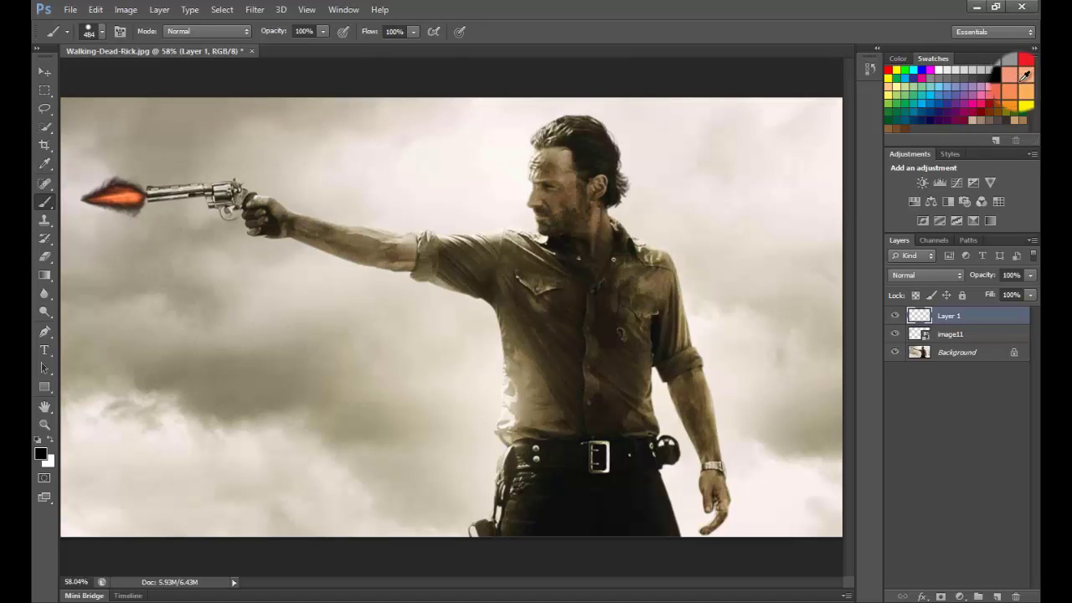
left_click(140, 192)
key("ctrl+z")
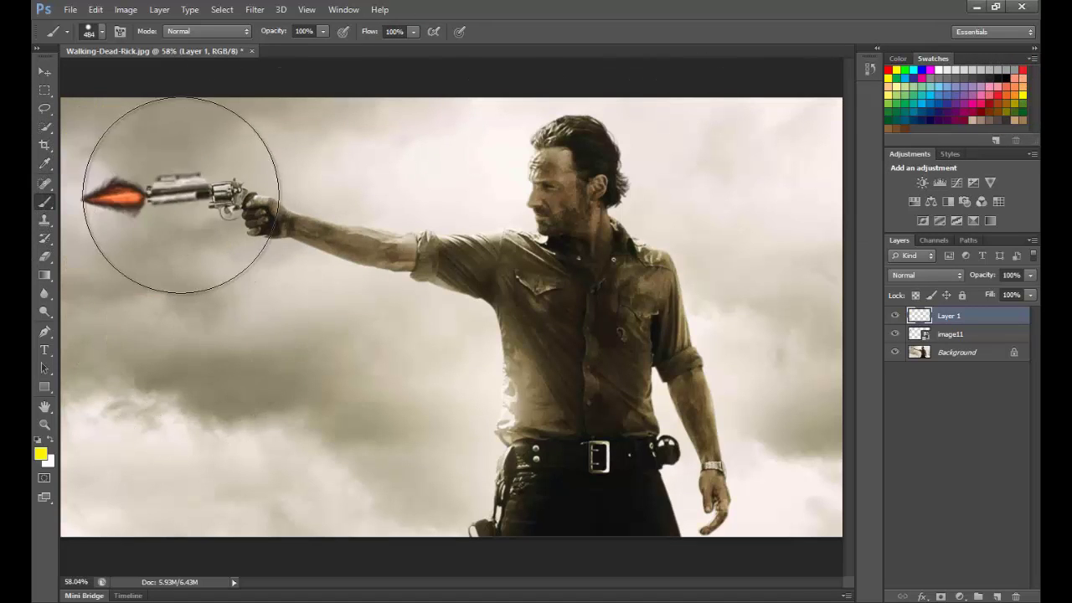
left_click(159, 190)
key("ctrl+z")
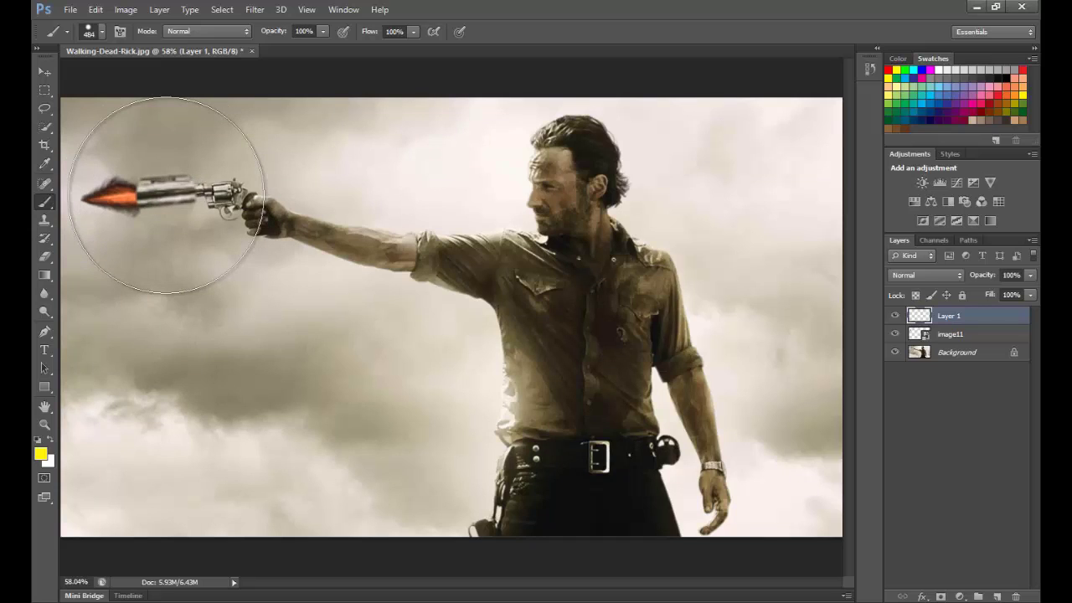
key("ctrl+z")
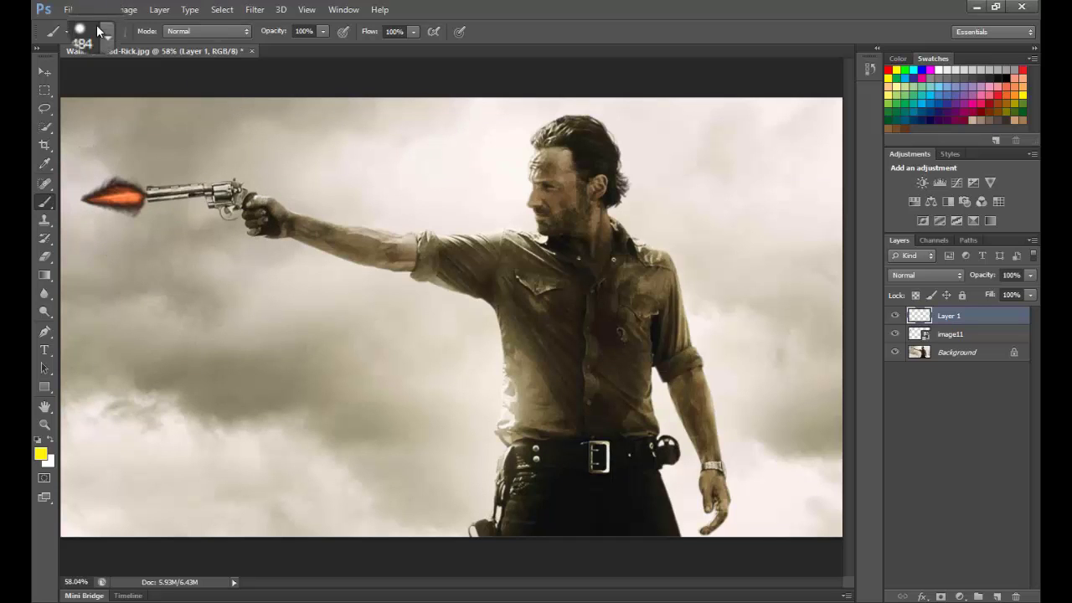
Check the brush size and hardness, try a soft yellow dab at the muzzle and undo it.
left_click(98, 31)
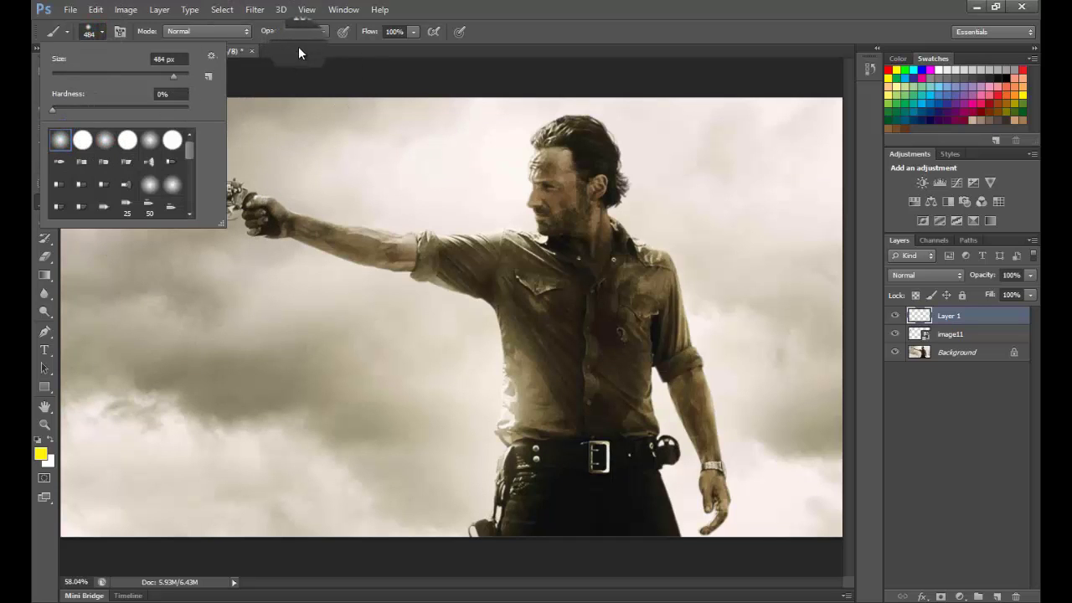
left_click(309, 50)
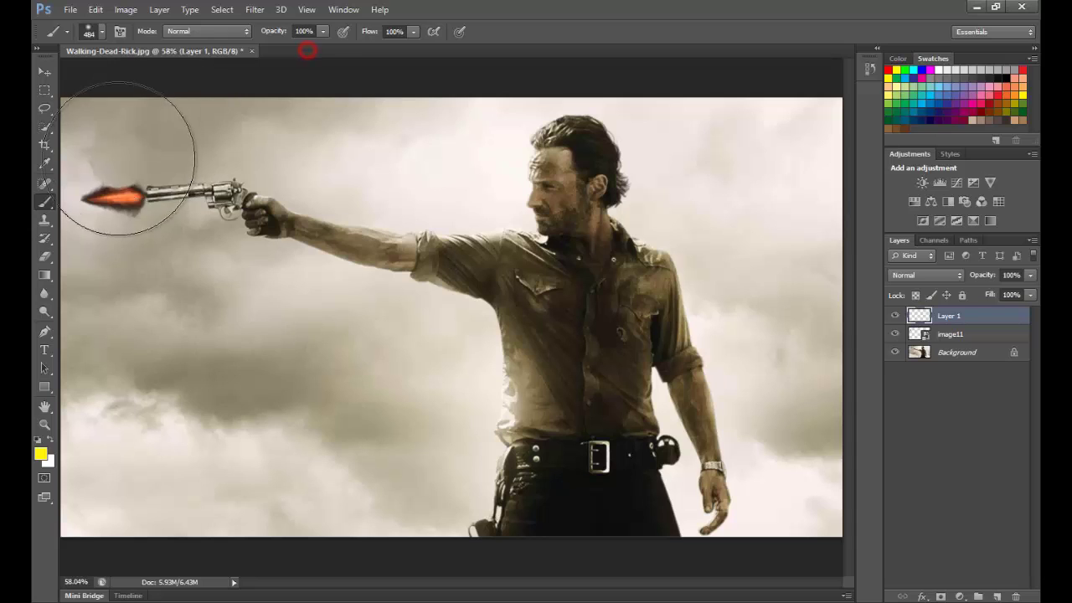
left_click(151, 193)
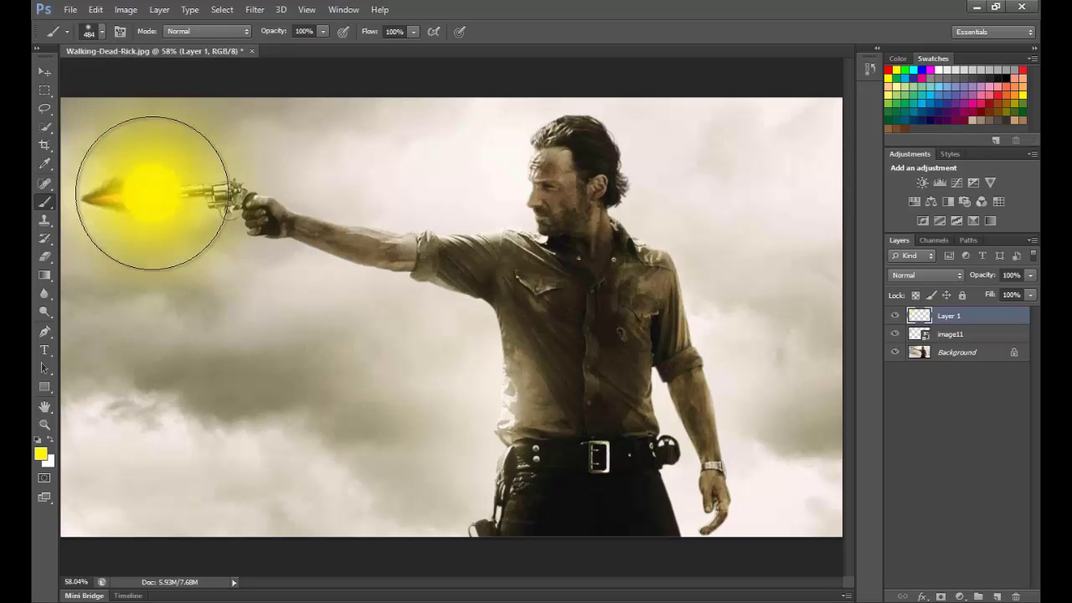
key("ctrl+z")
Try a yellow glow over the barrel with reduced opacity on Layer 1, then undo both changes.
left_click(171, 186)
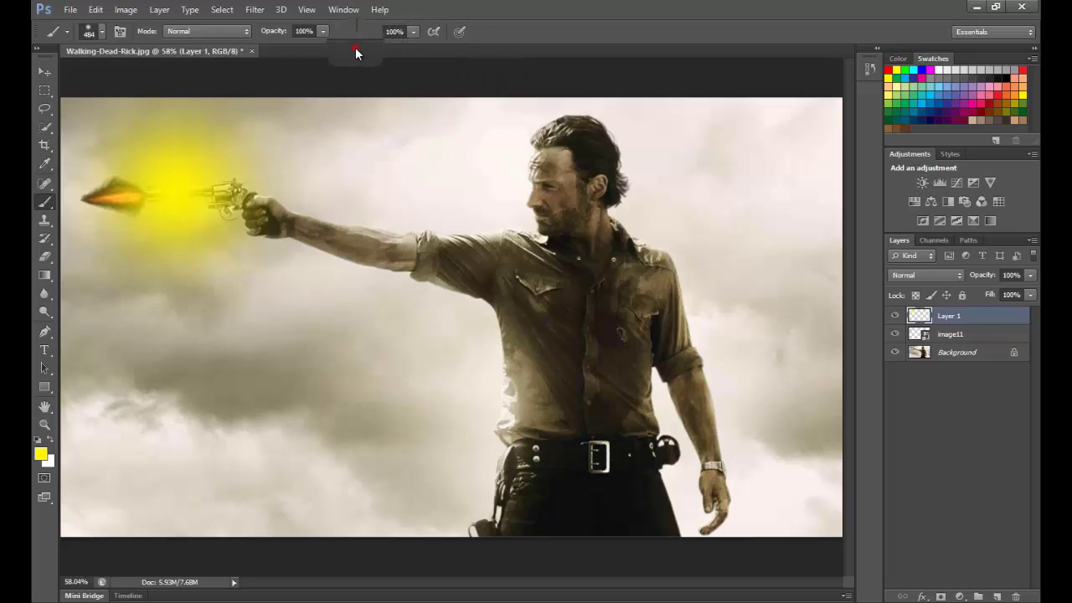
left_click(959, 381)
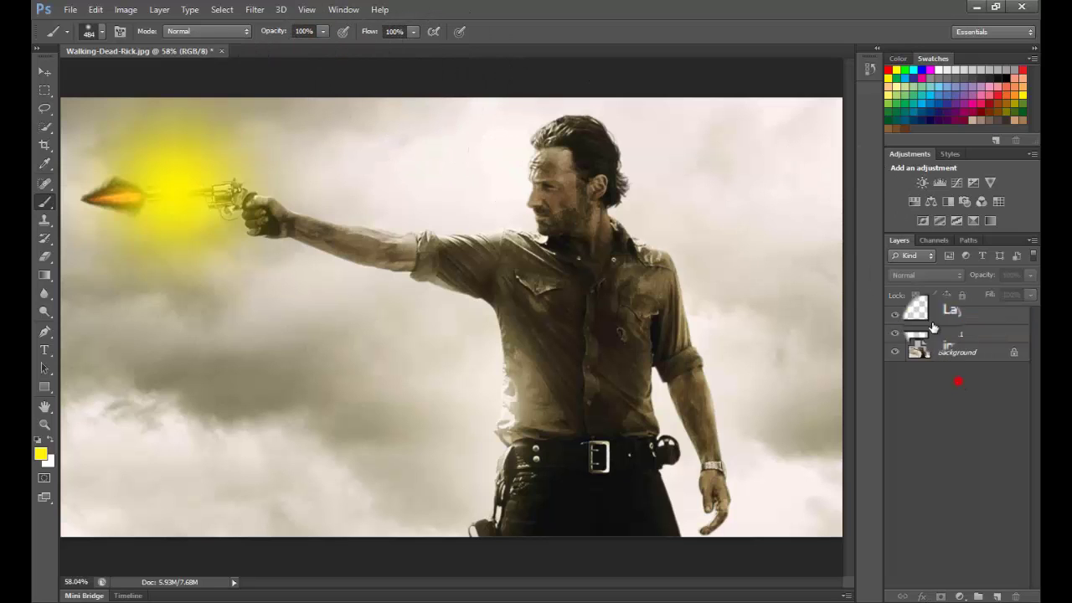
left_click(925, 310)
mouse_move(1003, 300)
left_mouse_down()
mouse_move(967, 292)
mouse_move(1005, 293)
mouse_move(987, 294)
left_mouse_up()
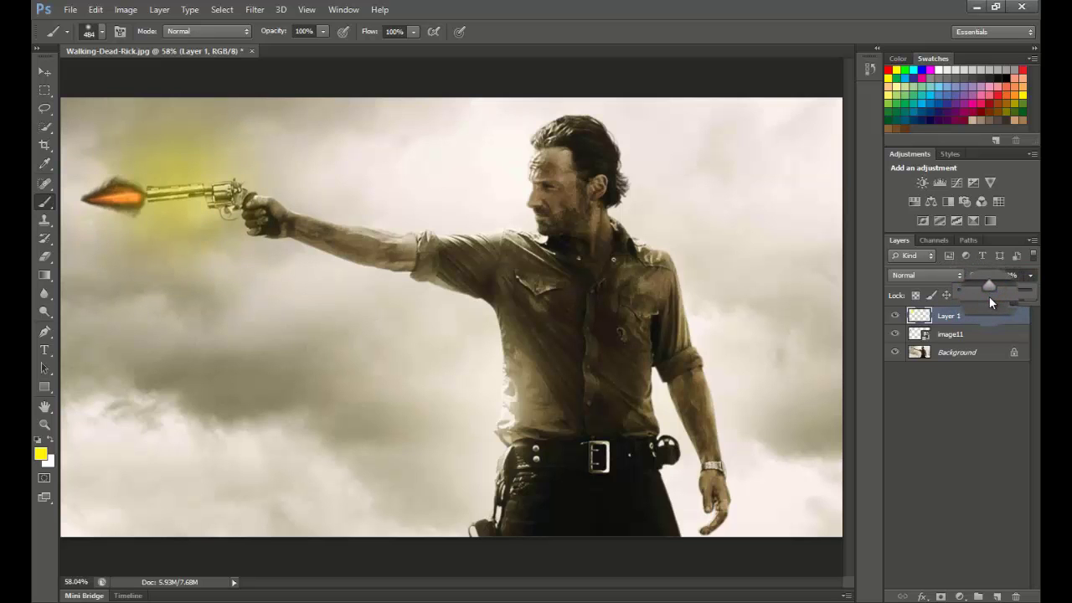
key("ctrl+alt+z")
key("ctrl+alt+z")
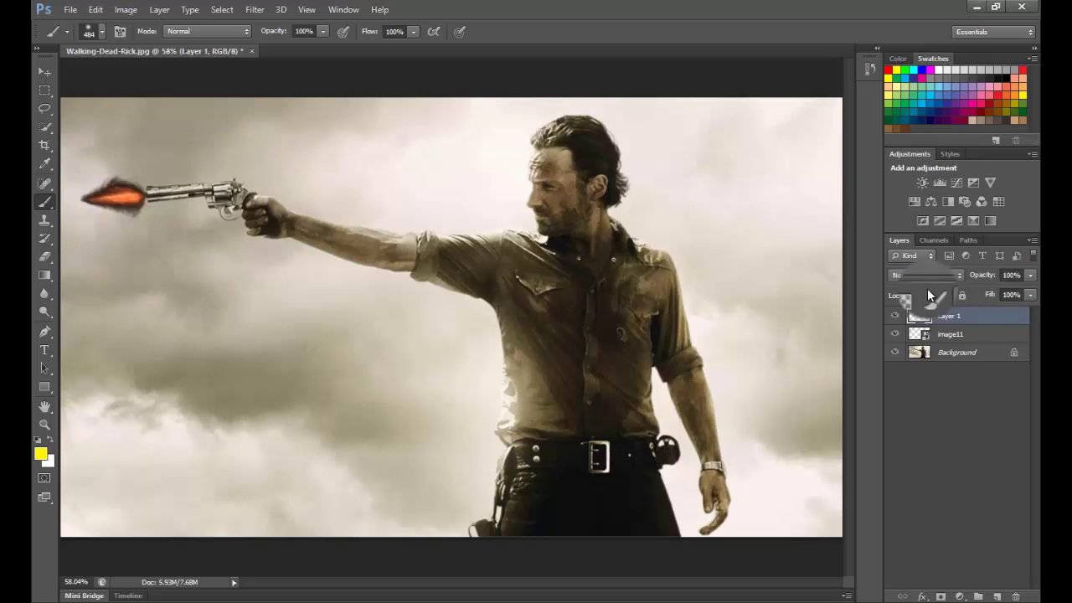
Try a stronger glow of two overlapping yellow dabs over the revolver and undo both.
left_click(214, 196)
left_click(202, 192)
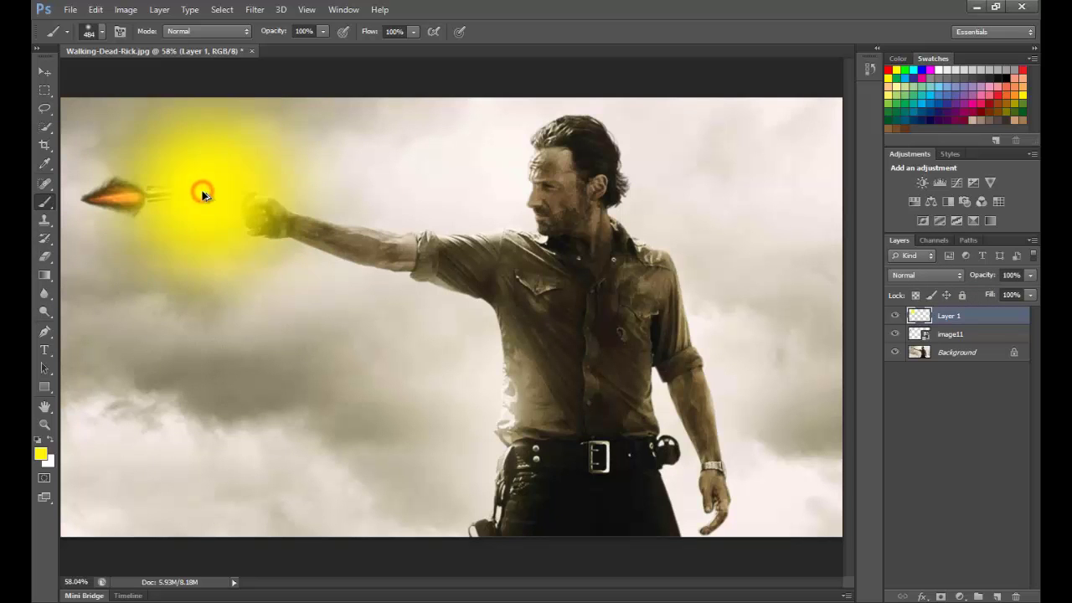
key("ctrl+alt+z")
key("ctrl+alt+z")
Paint one soft yellow dab over the middle of the revolver on Layer 1.
left_click(201, 191)
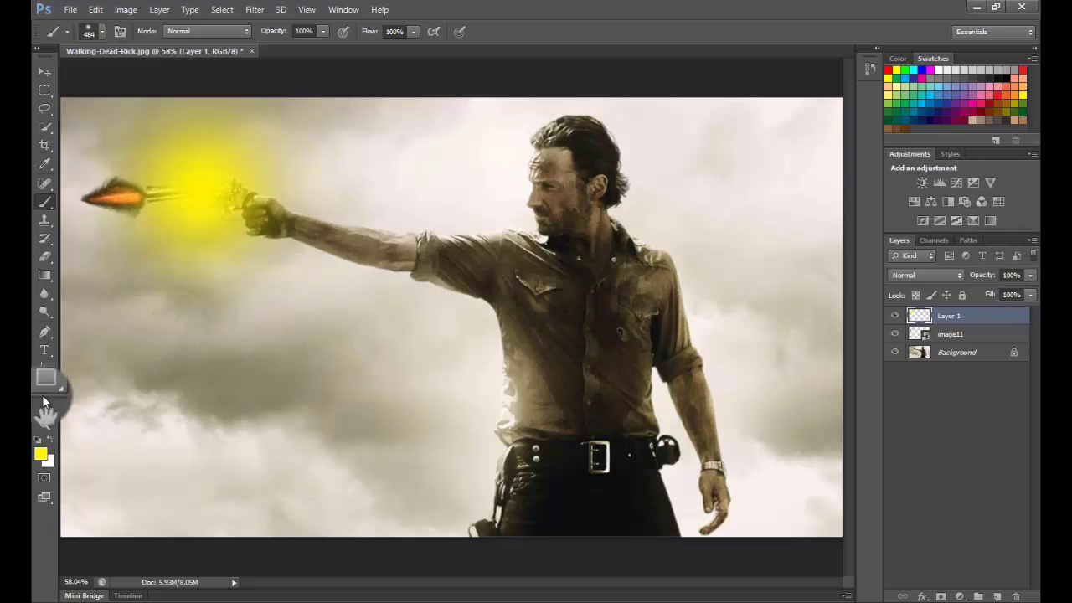
left_click(44, 424)
left_click_drag(168, 137, 208, 155)
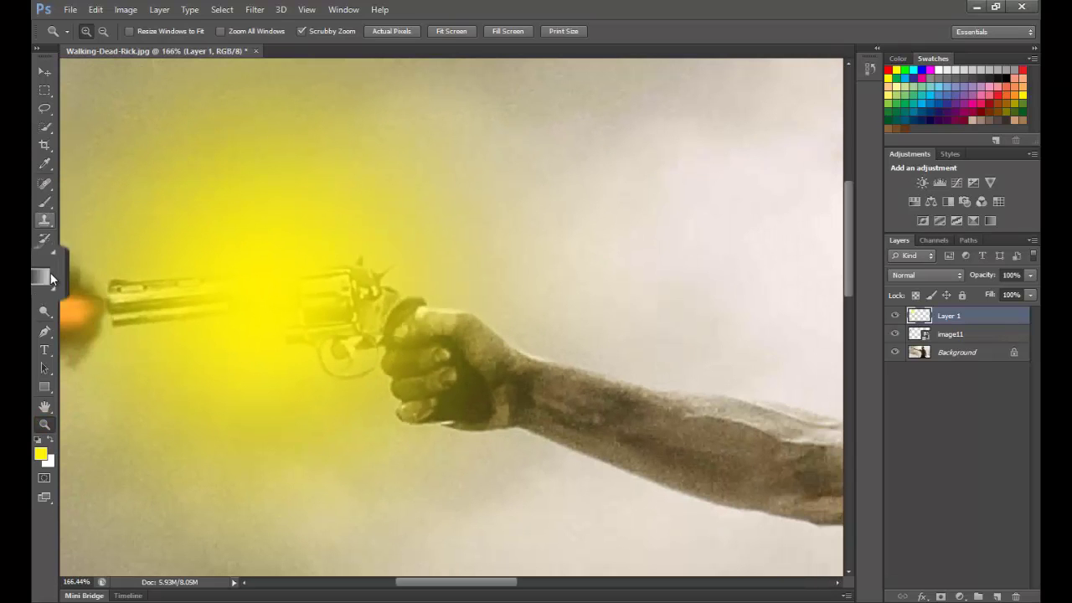
Erase the yellow glow that spills over the background above the revolver and hand on Layer 1.
left_click(44, 256)
mouse_move(138, 213)
left_mouse_down()
mouse_move(296, 209)
mouse_move(396, 187)
mouse_move(201, 132)
mouse_move(91, 130)
mouse_move(365, 95)
mouse_move(351, 128)
mouse_move(430, 236)
mouse_move(432, 257)
mouse_move(499, 299)
mouse_move(369, 50)
mouse_move(645, 238)
mouse_move(611, 290)
mouse_move(561, 330)
mouse_move(523, 314)
mouse_move(504, 189)
left_mouse_up()
scroll(327, 209, "up", 2)
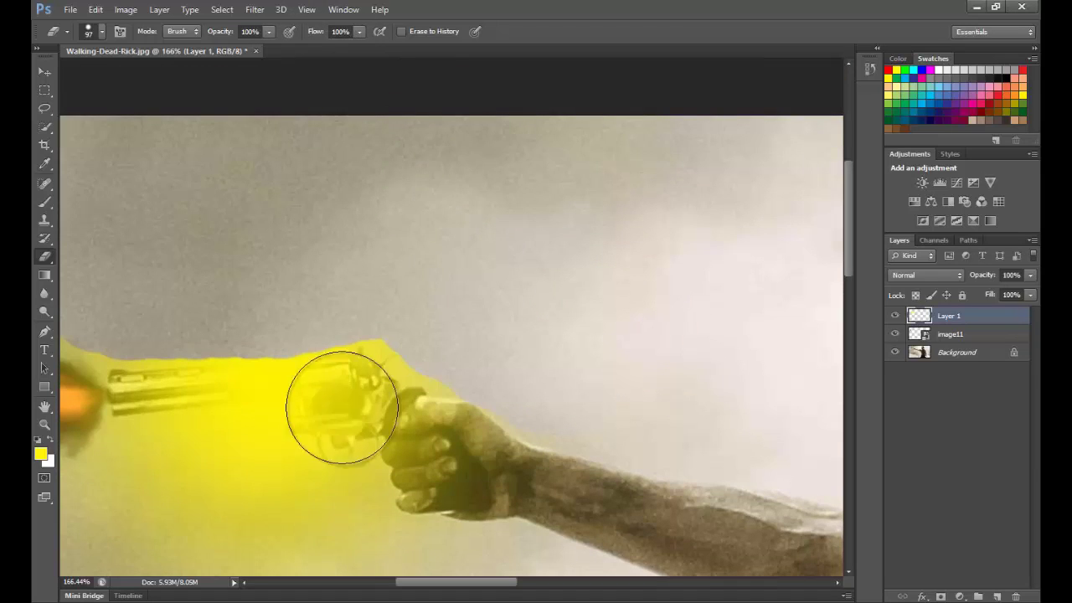
scroll(330, 446, "down", 3)
left_click_drag(463, 584, 412, 586)
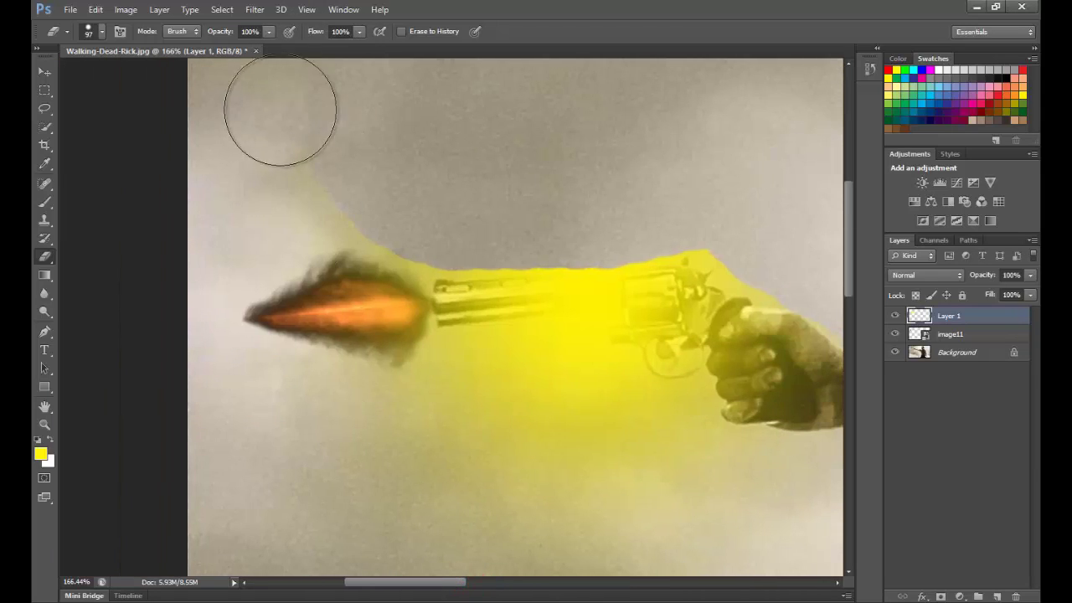
Erase the yellow spill above the muzzle flash and along the barrel's upper edge, undoing strokes that went wrong.
mouse_move(259, 139)
left_mouse_down()
mouse_move(299, 191)
mouse_move(435, 223)
mouse_move(388, 187)
mouse_move(313, 189)
mouse_move(366, 209)
left_mouse_up()
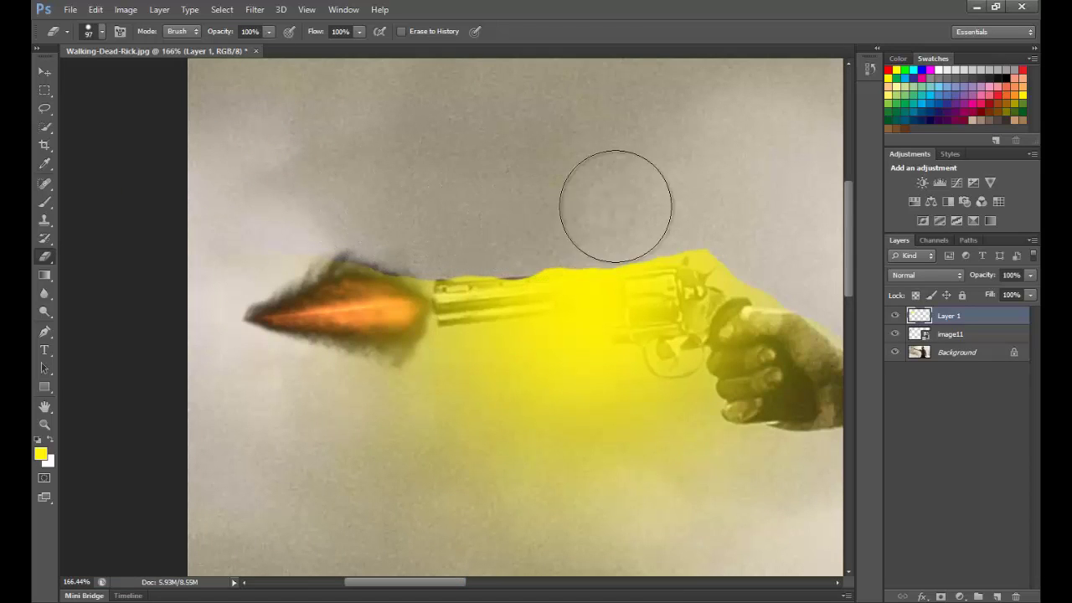
key("ctrl+z")
mouse_move(239, 108)
left_mouse_down()
mouse_move(347, 179)
mouse_move(422, 212)
left_mouse_up()
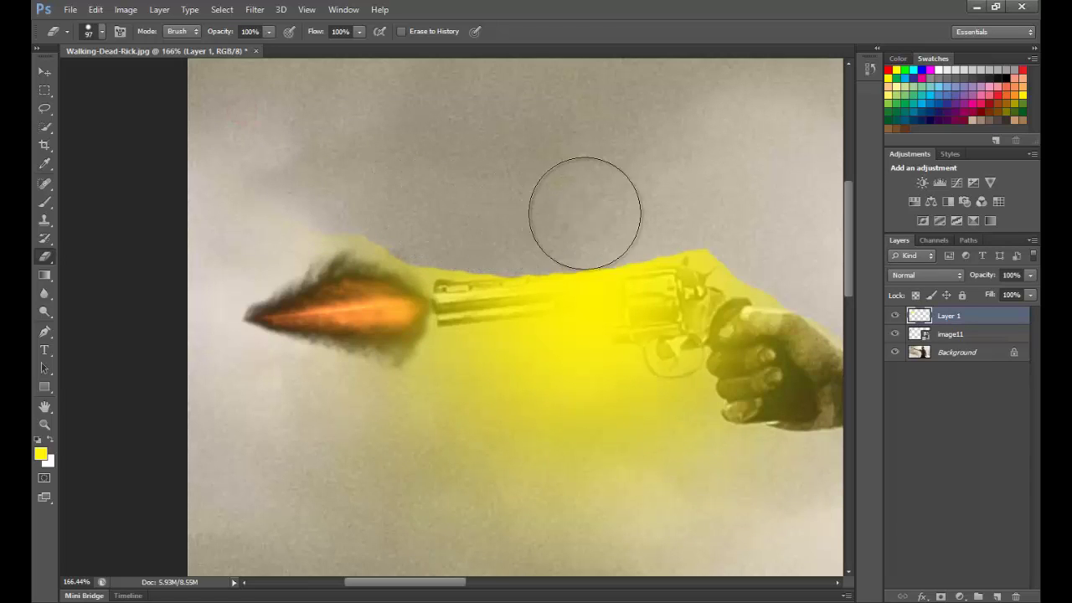
mouse_move(658, 204)
left_mouse_down()
mouse_move(715, 209)
mouse_move(759, 242)
mouse_move(425, 457)
mouse_move(663, 491)
mouse_move(573, 411)
mouse_move(559, 376)
mouse_move(348, 450)
mouse_move(762, 510)
mouse_move(356, 325)
mouse_move(486, 215)
left_mouse_up()
key("ctrl+z")
Erase the yellow from the muzzle flash and from the background below the barrel, trigger guard and hand.
left_click_drag(333, 239, 595, 526)
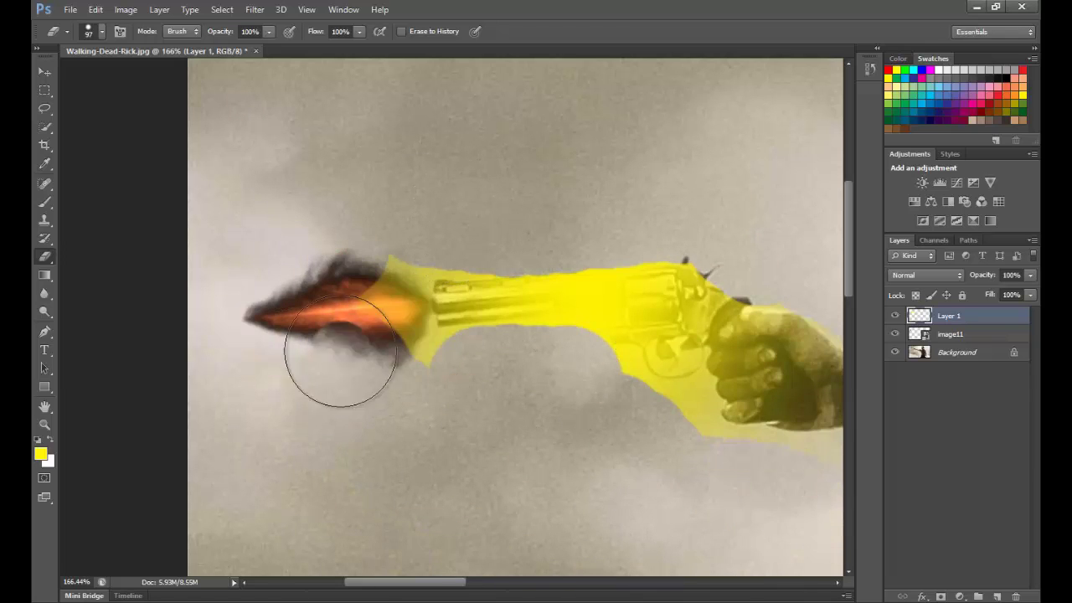
mouse_move(336, 347)
left_mouse_down()
mouse_move(356, 260)
mouse_move(306, 323)
mouse_move(379, 394)
mouse_move(367, 276)
mouse_move(387, 238)
mouse_move(438, 222)
mouse_move(707, 215)
left_mouse_up()
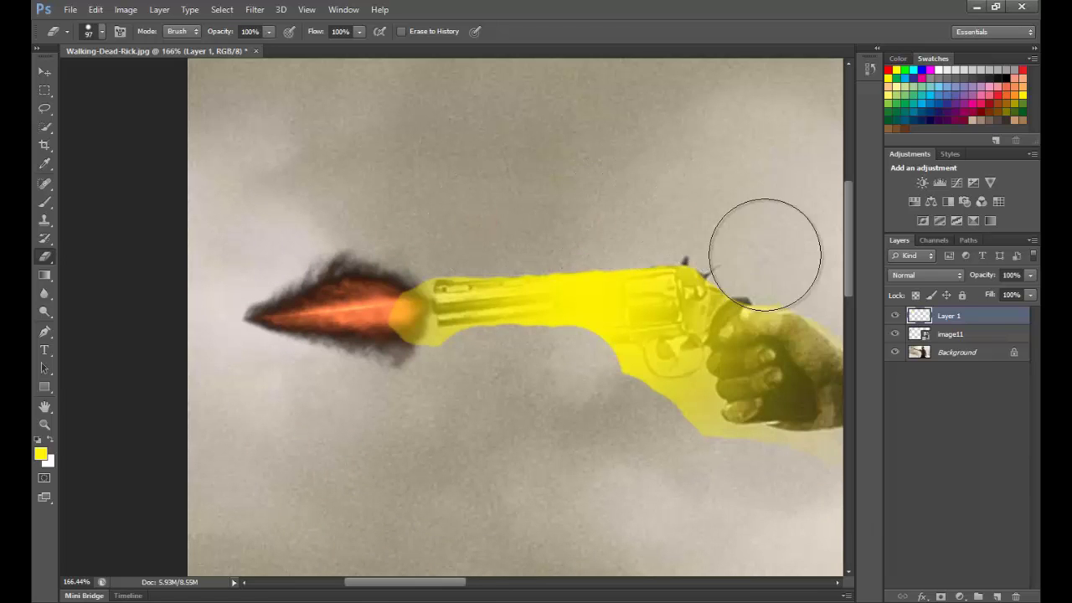
mouse_move(678, 445)
left_mouse_down()
mouse_move(733, 483)
mouse_move(842, 486)
left_mouse_up()
left_click_drag(634, 439, 615, 417)
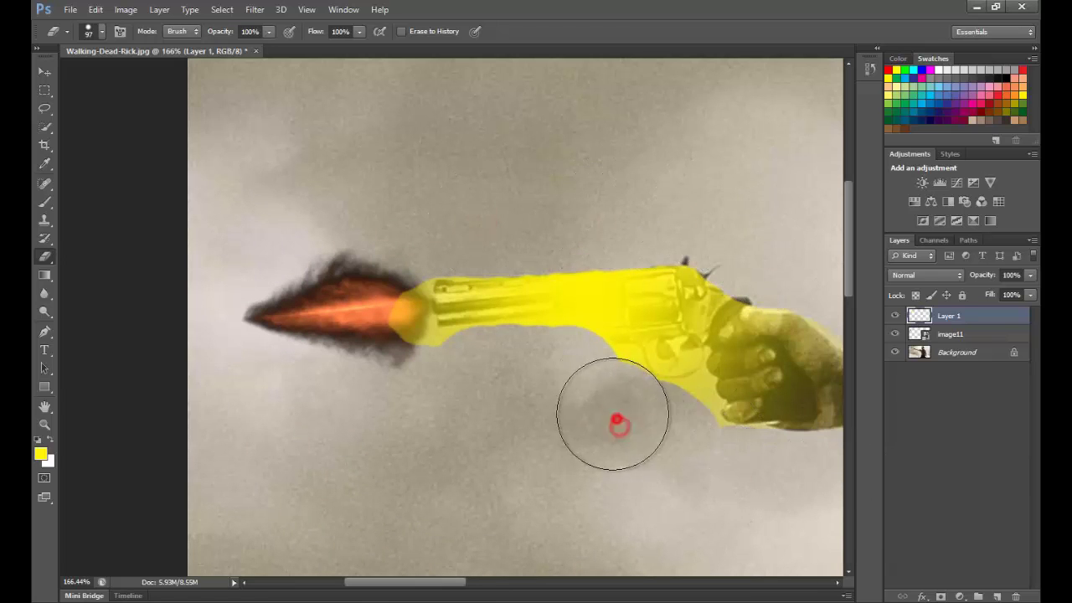
Reduce the eraser size to 38 px and erase the yellow spill beneath the revolver's frame.
left_click(44, 425)
left_click_drag(533, 342, 603, 342)
left_click(44, 256)
left_click_drag(362, 588, 401, 588)
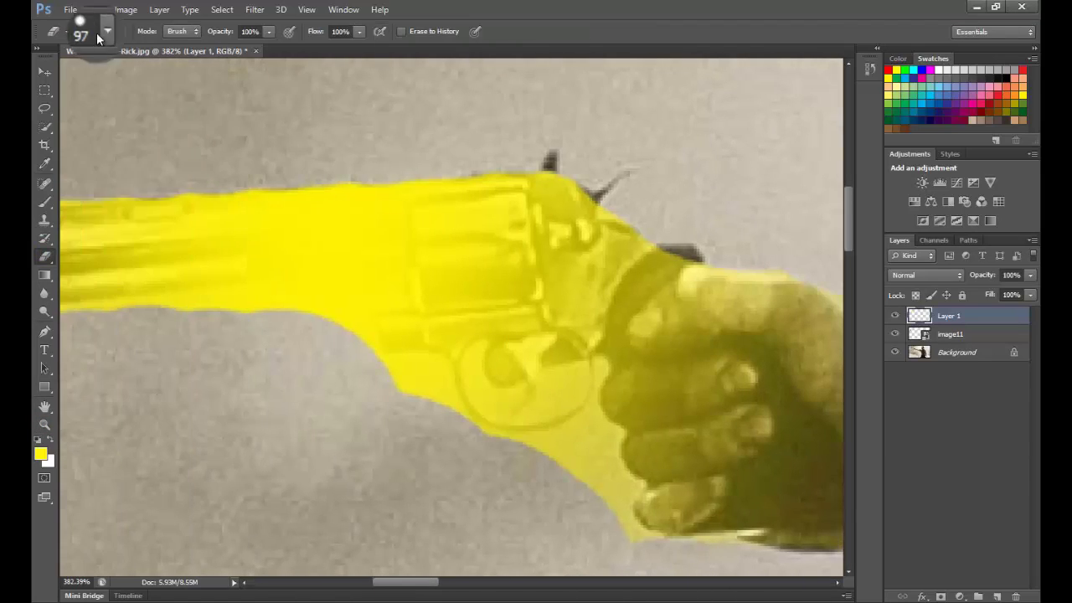
left_click(97, 33)
type("38")
left_click(412, 403)
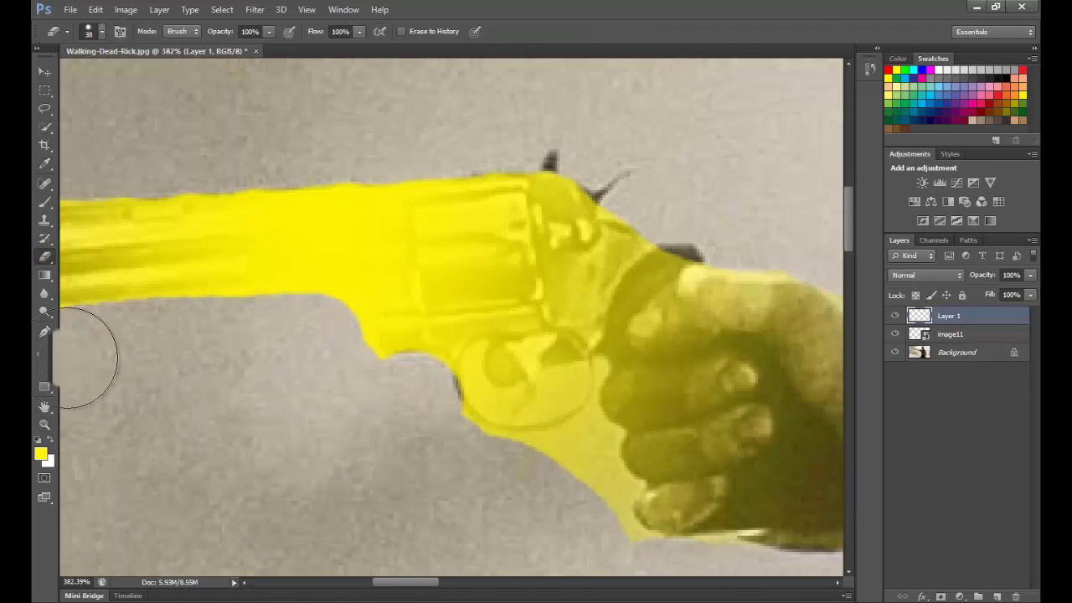
Reduce the eraser size to 25 px and erase the yellow in and around the trigger guard and beside the fingers.
left_click(94, 32)
left_click_drag(176, 60, 118, 65)
type("25")
mouse_move(500, 358)
left_mouse_down()
mouse_move(545, 401)
mouse_move(479, 376)
mouse_move(381, 380)
left_mouse_up()
left_click_drag(573, 431, 575, 420)
left_click_drag(562, 383, 526, 392)
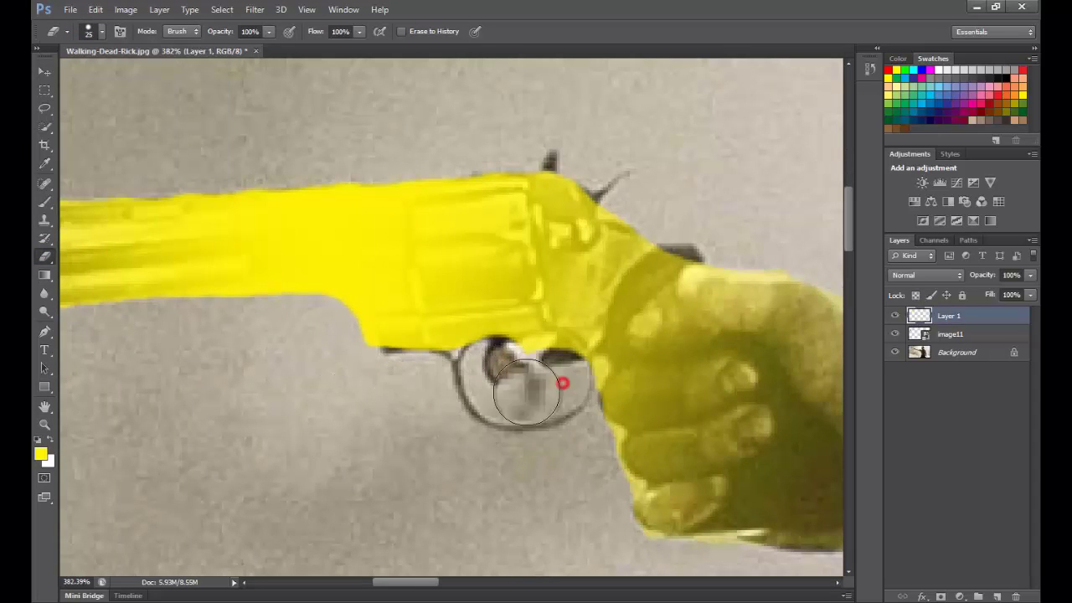
Erase the leftover yellow where the muzzle flash meets the end of the barrel.
left_click(45, 426)
mouse_move(419, 369)
left_mouse_down()
mouse_move(259, 345)
mouse_move(256, 362)
mouse_move(242, 304)
mouse_move(285, 360)
left_mouse_up()
left_click(45, 258)
left_click_drag(246, 313, 261, 298)
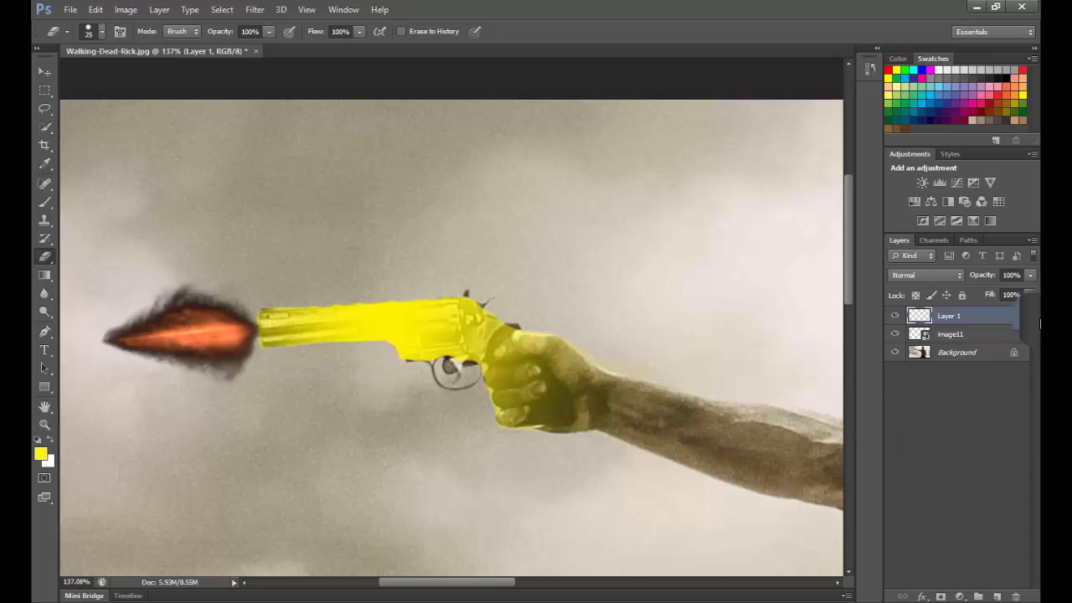
Set Layer 1's blend mode to Soft Light and lower its opacity to 41%.
left_click(926, 276)
left_click(929, 184)
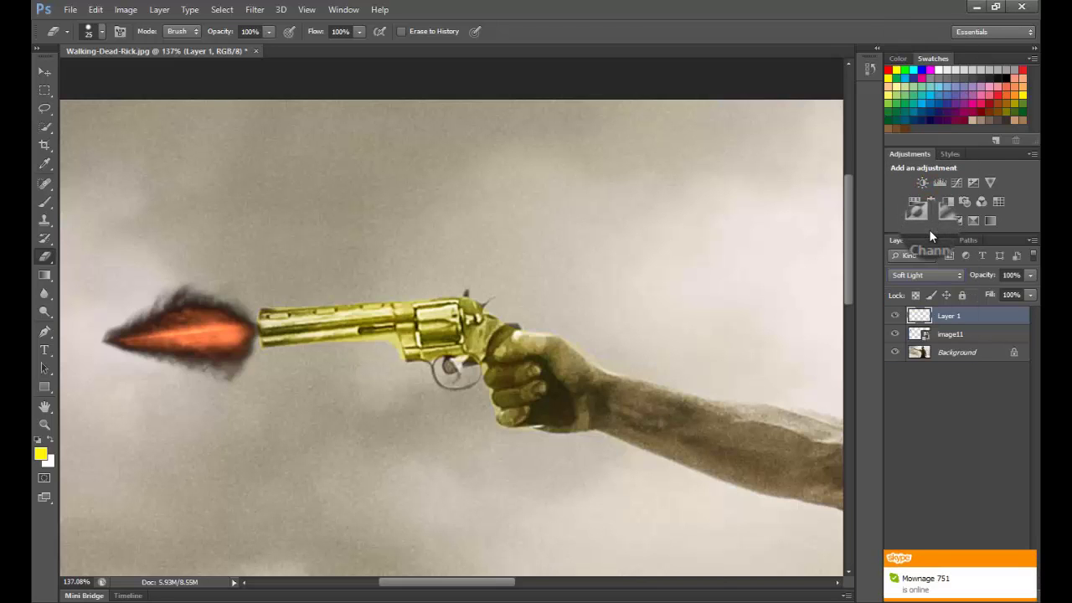
left_click(42, 426)
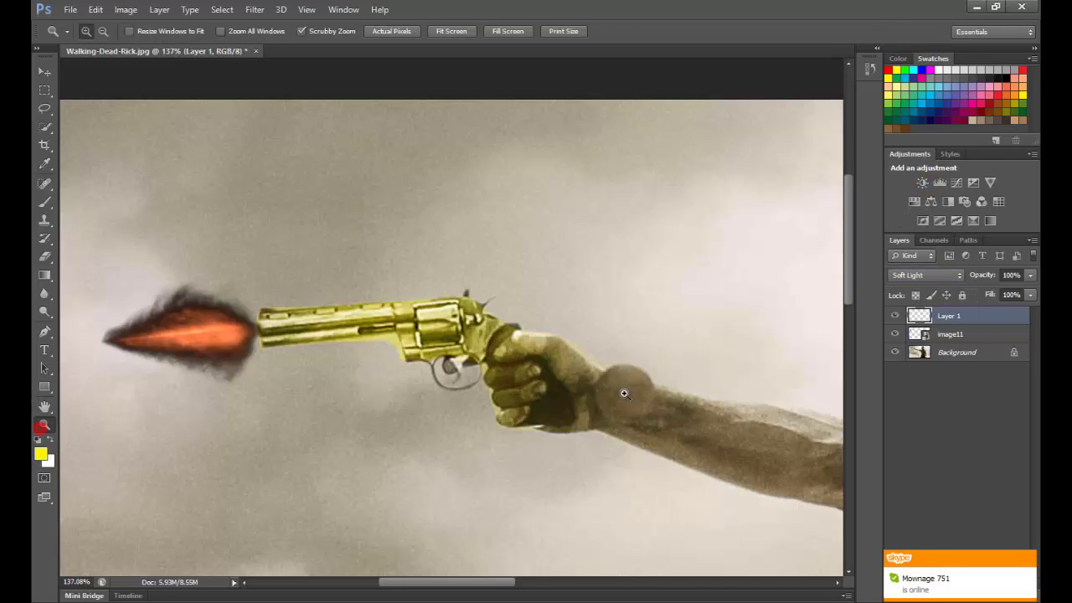
left_click_drag(625, 392, 533, 390)
left_click_drag(454, 315, 503, 305)
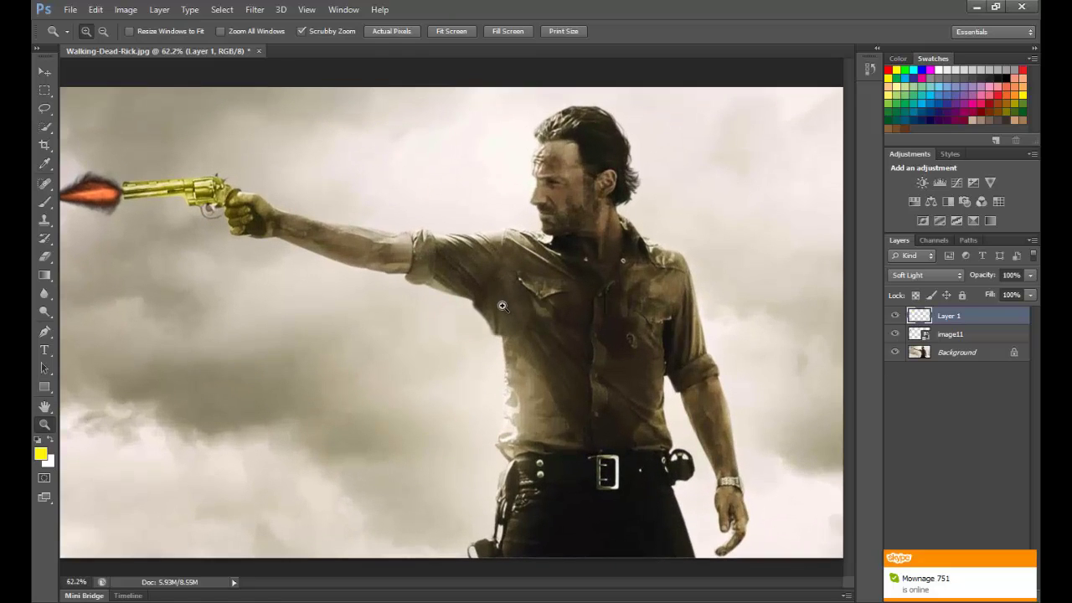
scroll(440, 302, "up", 1)
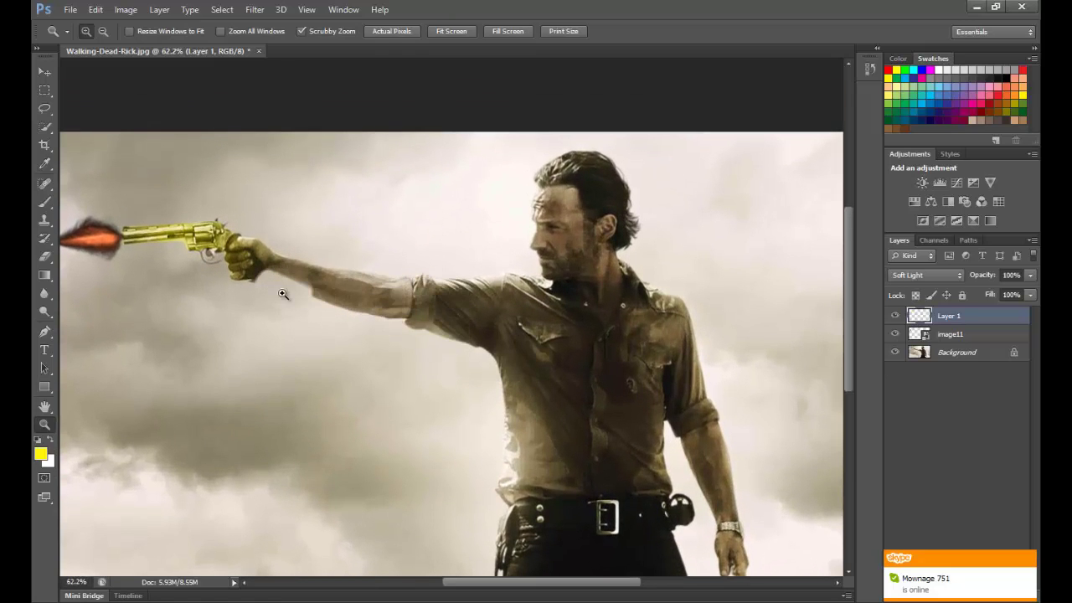
left_click(1030, 276)
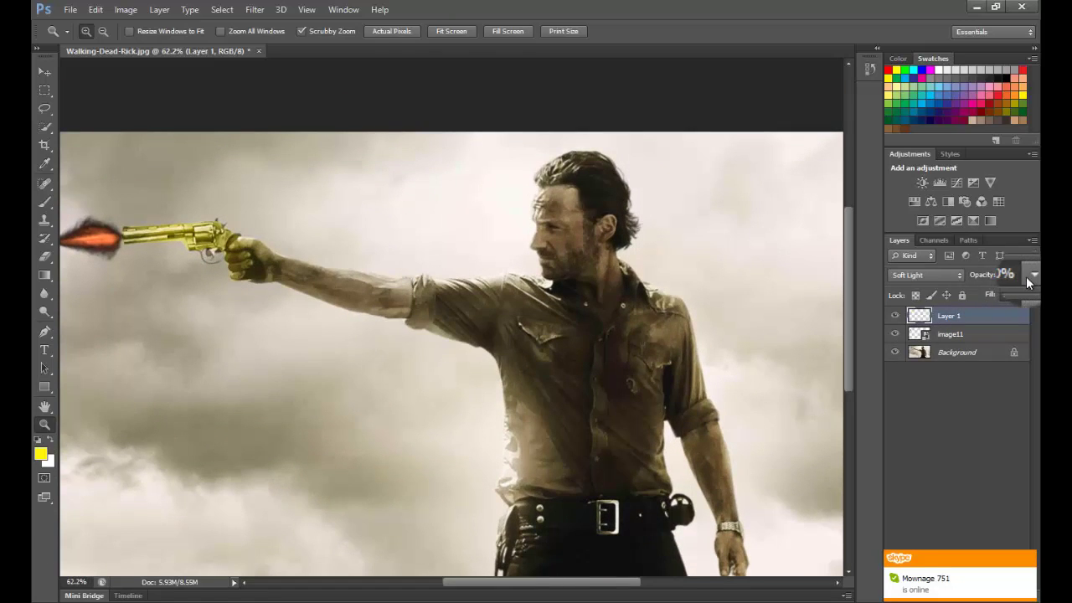
left_click_drag(995, 287, 991, 292)
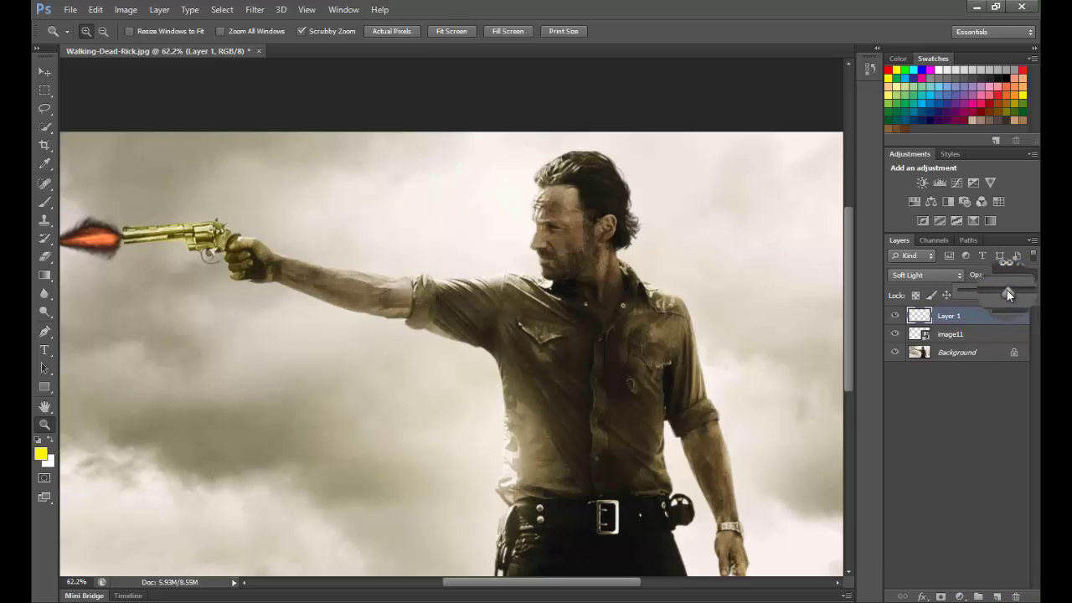
left_click_drag(1007, 290, 1036, 292)
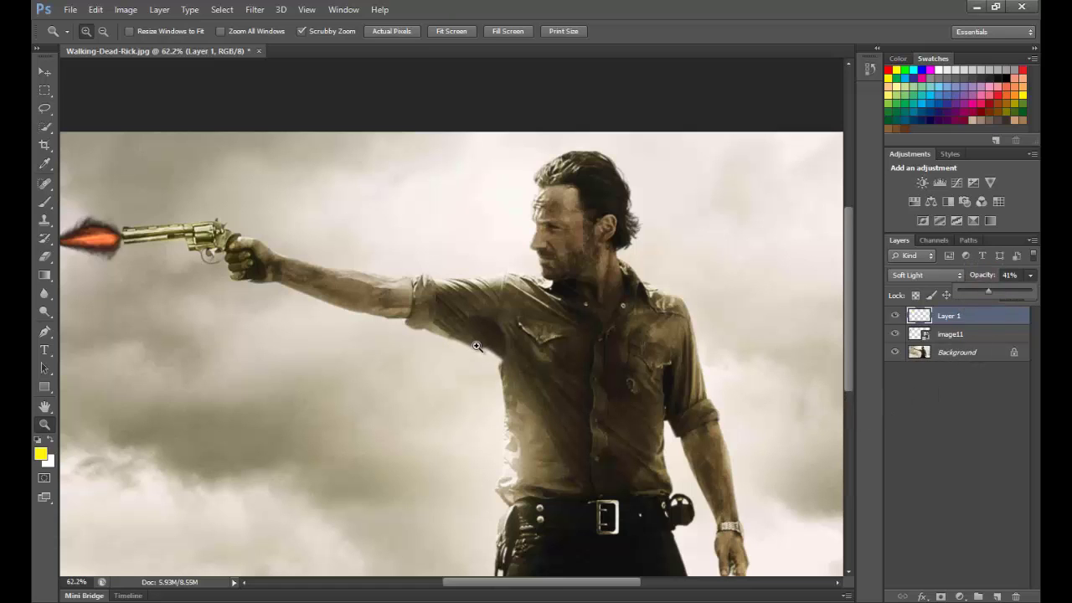
left_click_drag(928, 362, 927, 355)
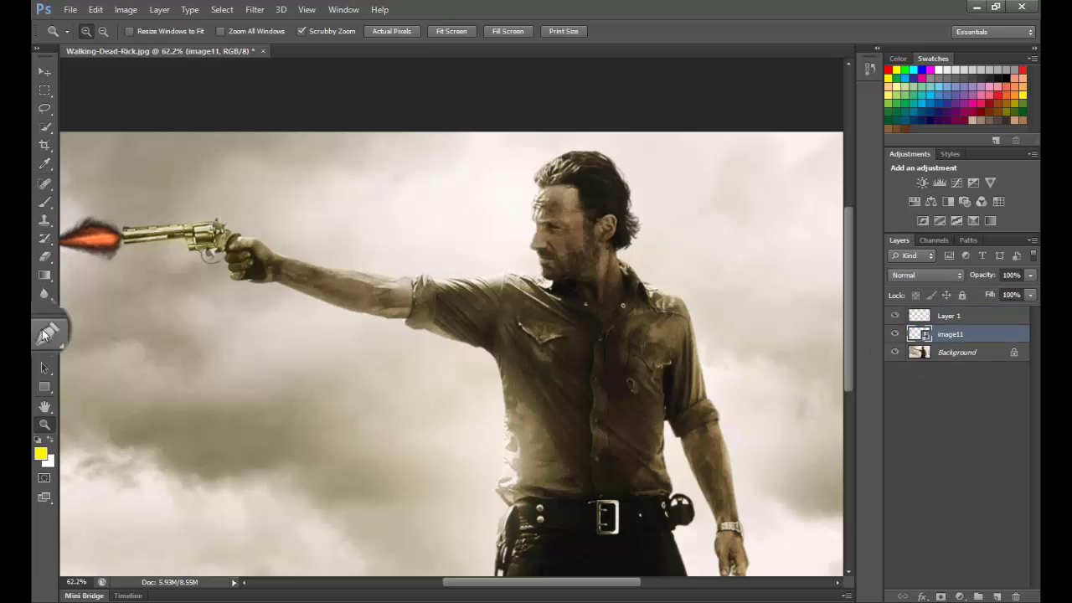
left_click(44, 202)
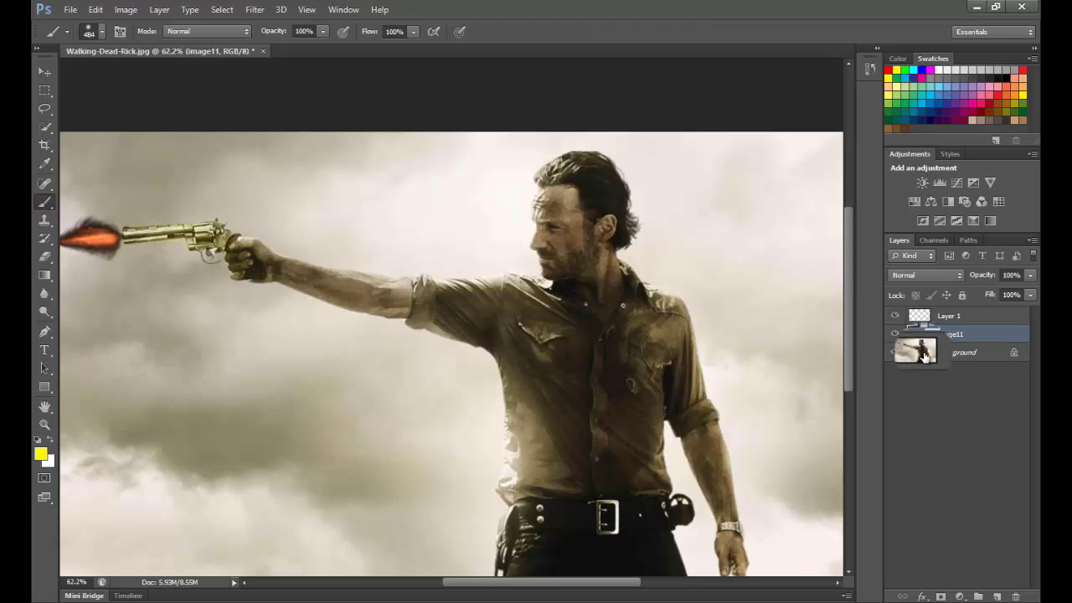
key("ctrl+z")
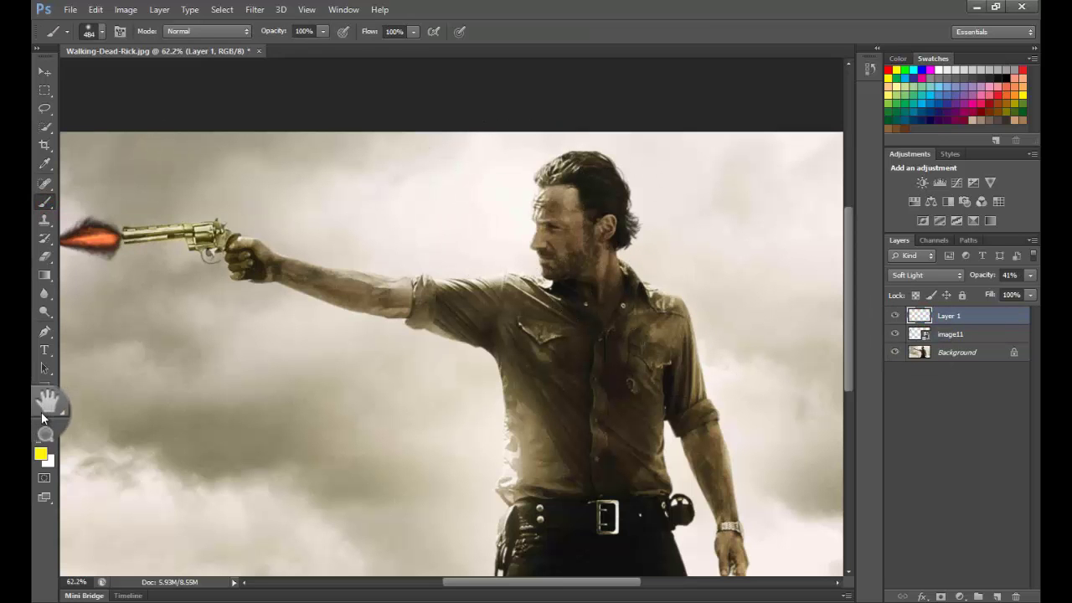
Set a soft brush of 48 px with 0% hardness, sized for the man's face.
left_click(45, 423)
left_click_drag(558, 215, 642, 248)
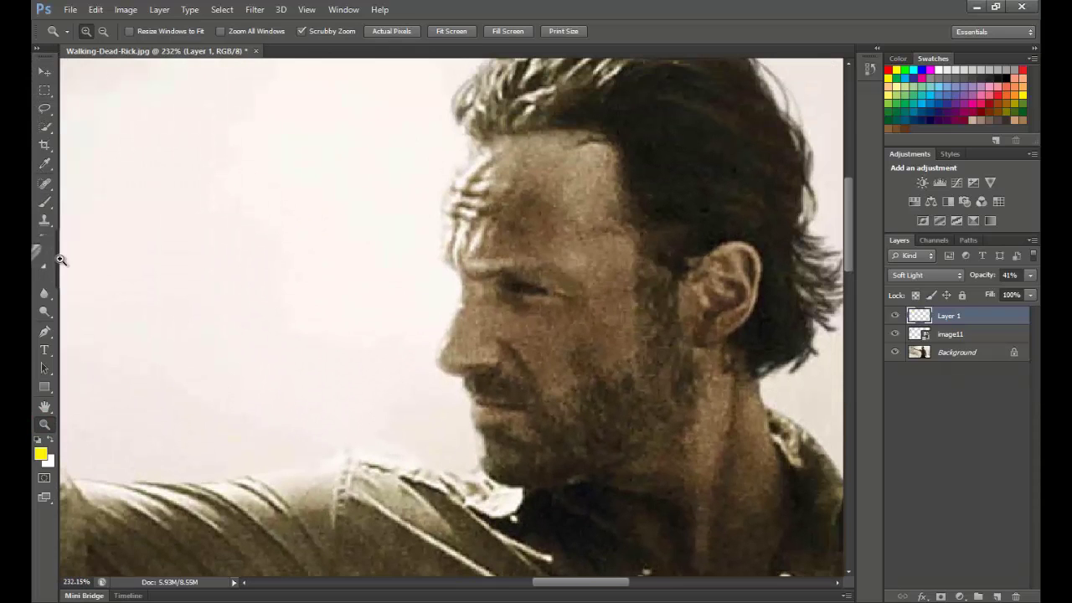
left_click(53, 200)
left_click(104, 35)
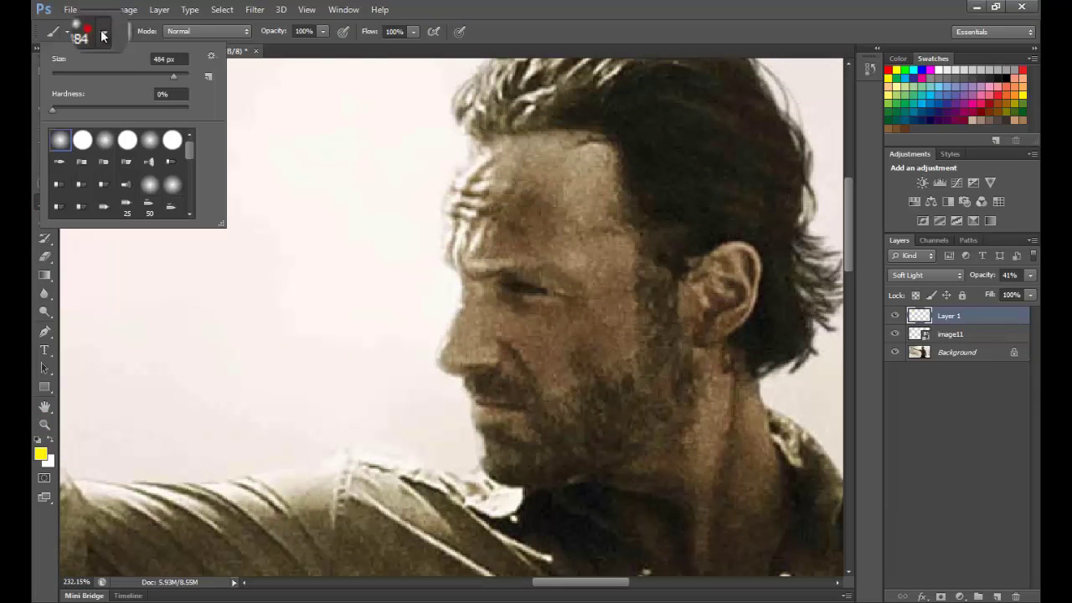
key("bracketleft")
key("bracketleft")
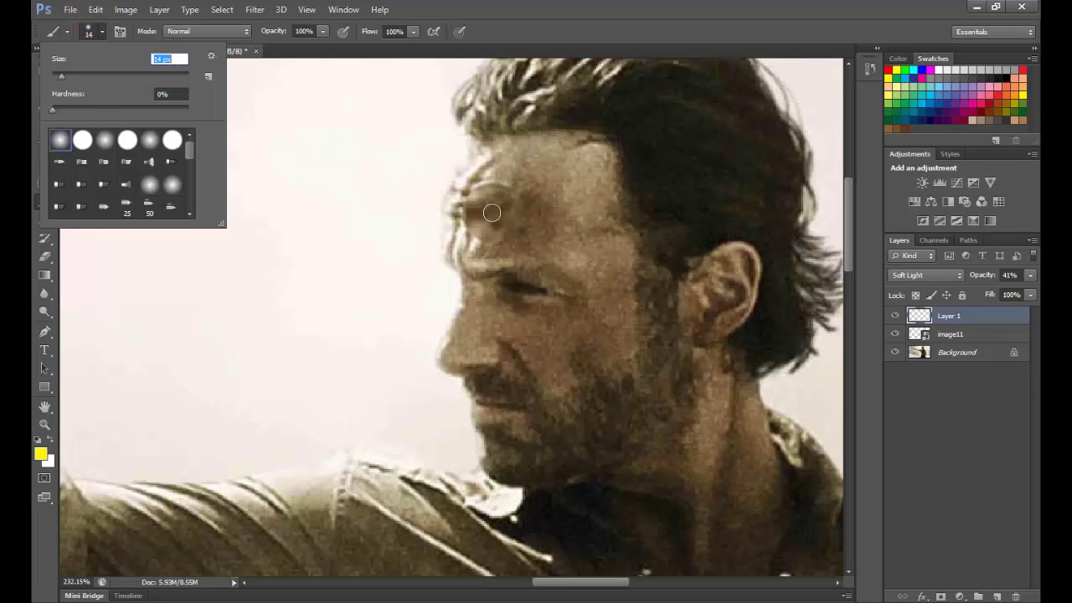
key("bracketright")
key("bracketright")
key("bracketright")
key("bracketright")
key("bracketright")
key("bracketright")
key("bracketright")
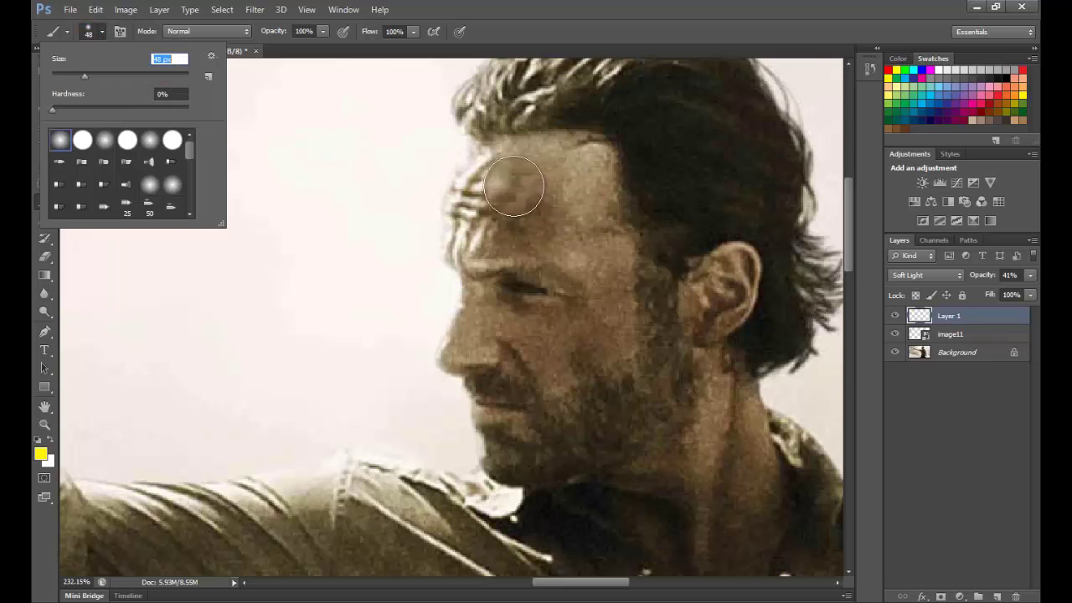
Try painting yellow light down the front of the face at full brush opacity, then undo it.
mouse_move(516, 189)
left_mouse_down()
mouse_move(481, 201)
mouse_move(474, 278)
mouse_move(503, 453)
mouse_move(515, 465)
left_mouse_up()
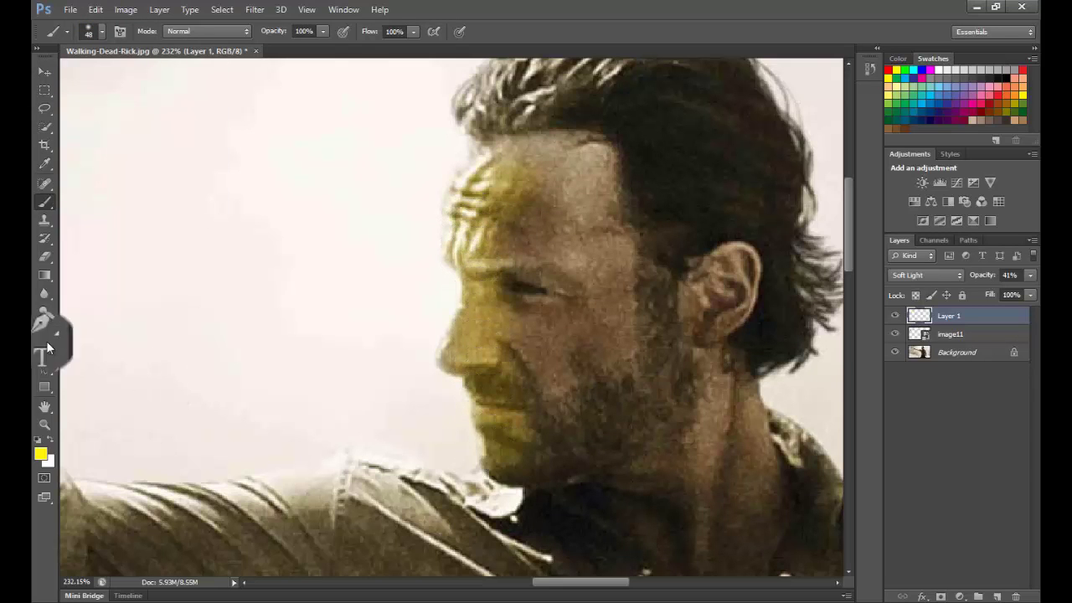
left_click(45, 426)
left_click_drag(424, 343, 325, 364)
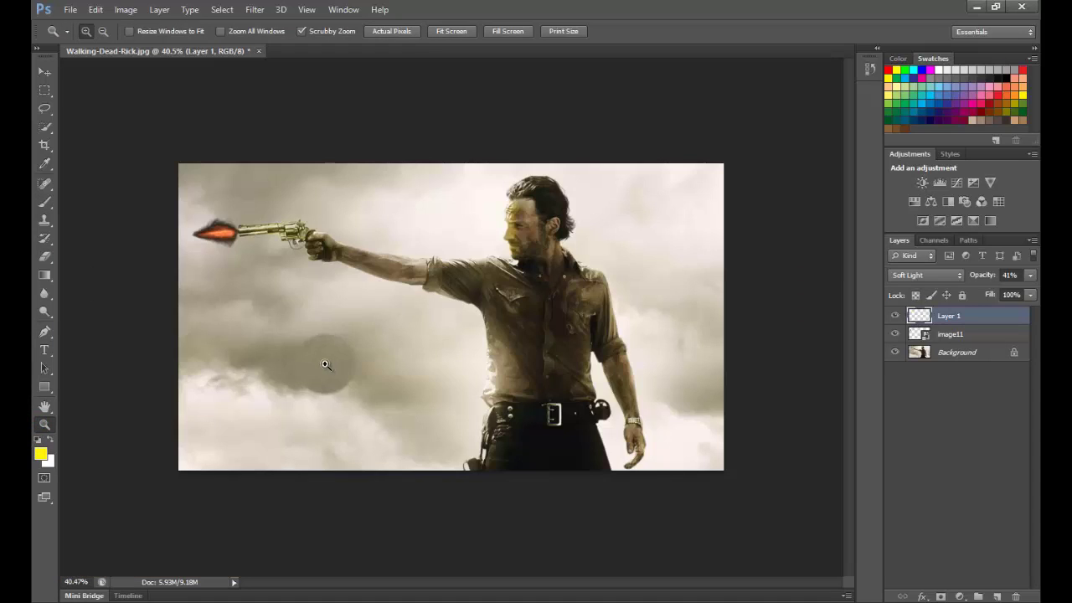
left_click_drag(541, 242, 635, 242)
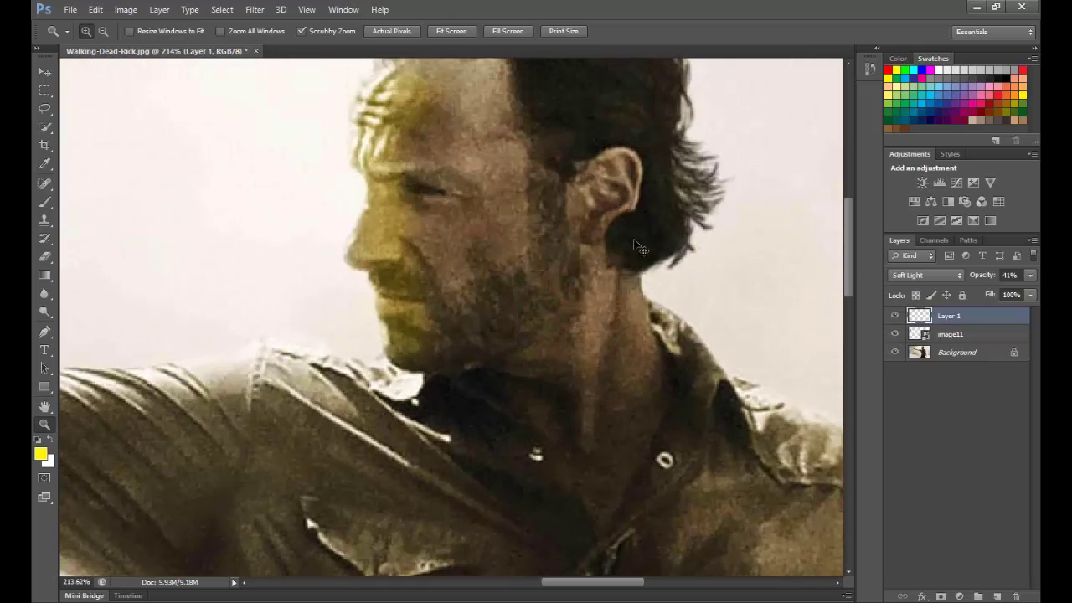
key("ctrl+z")
Lower the brush opacity to 33% and paint faint yellow light down the forehead, nose and chin on Layer 1.
scroll(52, 142, "up", 2)
left_click(52, 198)
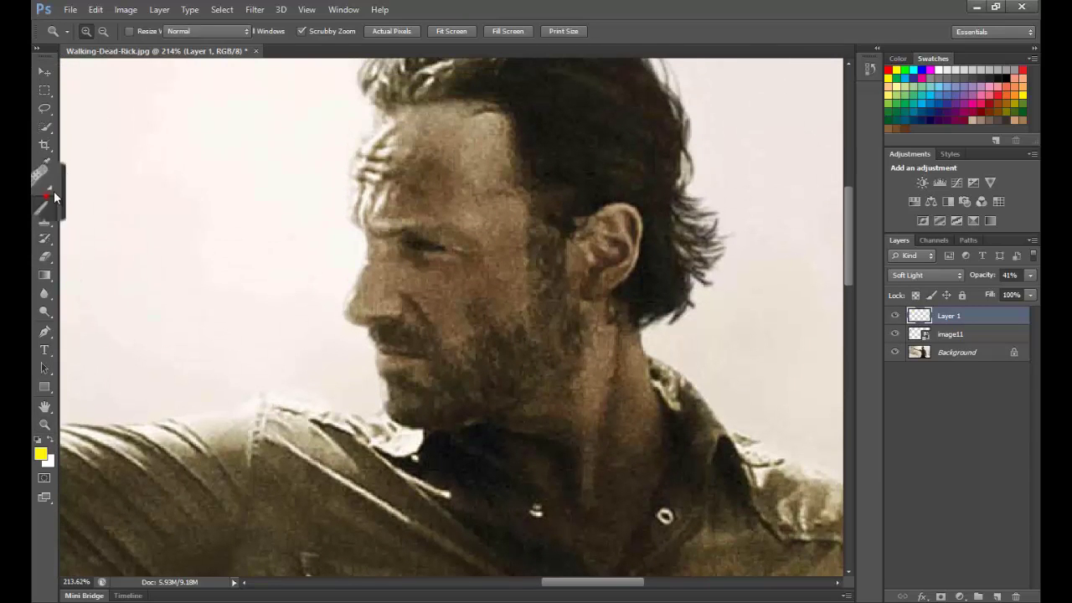
left_click(307, 31)
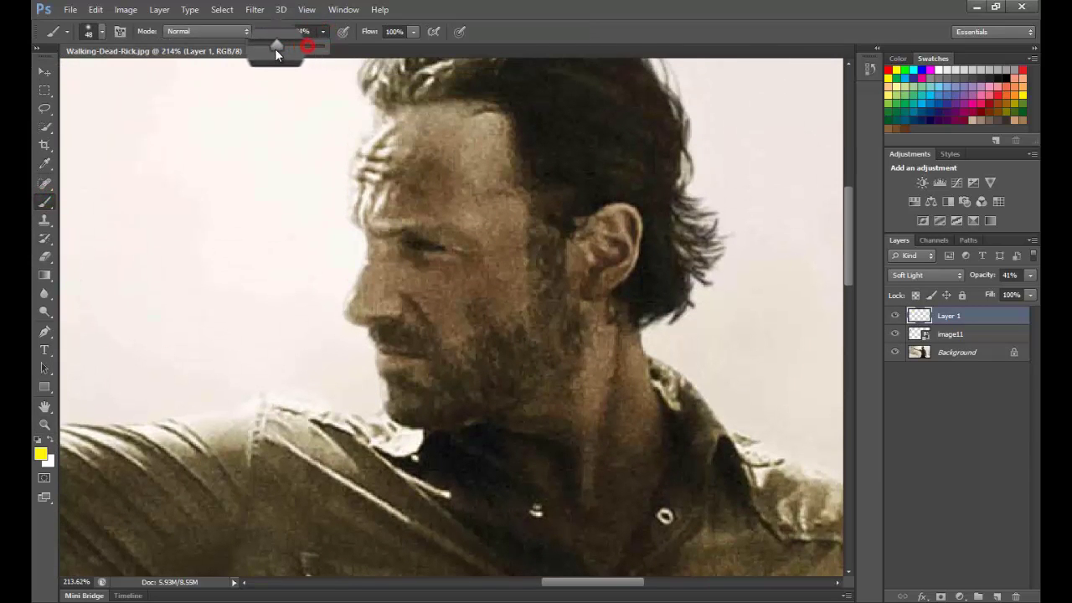
mouse_move(429, 129)
left_mouse_down()
mouse_move(384, 162)
mouse_move(373, 216)
mouse_move(384, 319)
mouse_move(419, 412)
mouse_move(389, 265)
mouse_move(385, 150)
mouse_move(400, 115)
left_mouse_up()
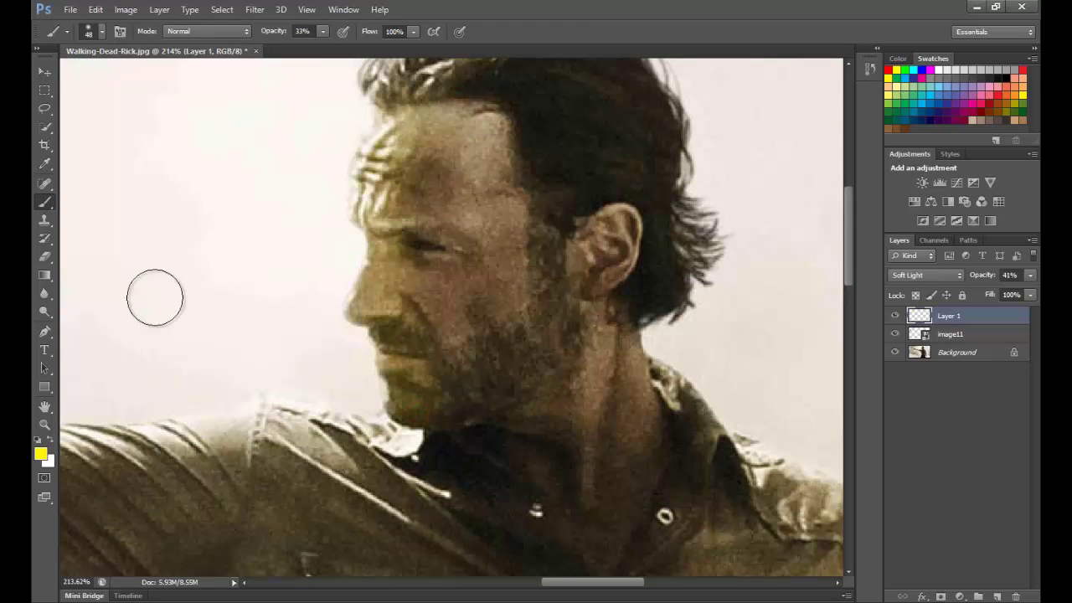
left_click(44, 425)
left_click_drag(433, 343, 367, 335)
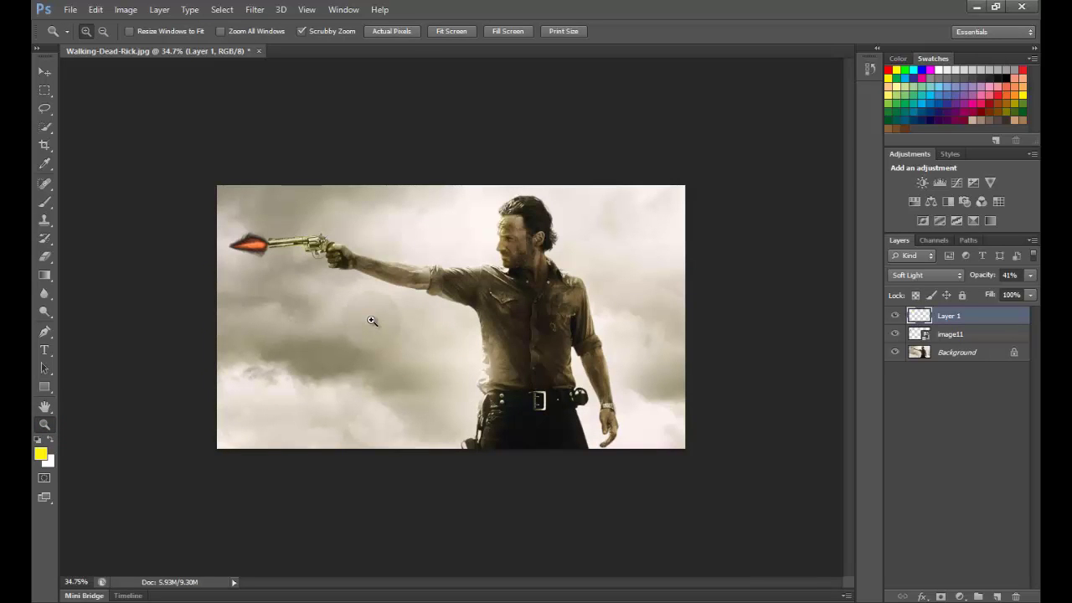
left_click_drag(381, 313, 401, 310)
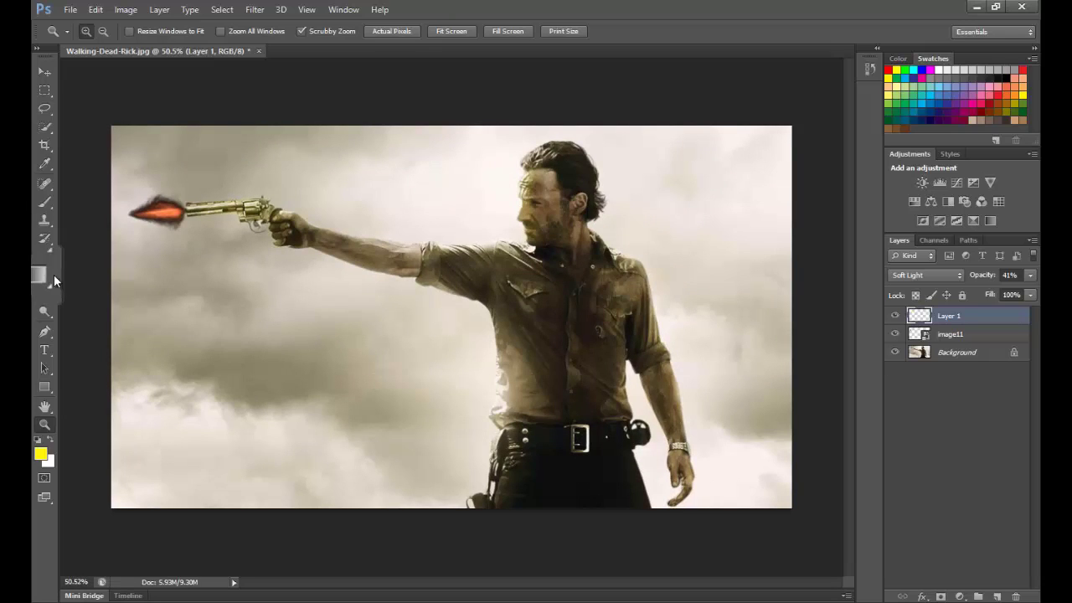
Paint faint yellow light over the outstretched arm's sleeve and the front edge of the shirt on Layer 1 with the 33% opacity brush.
left_click(44, 203)
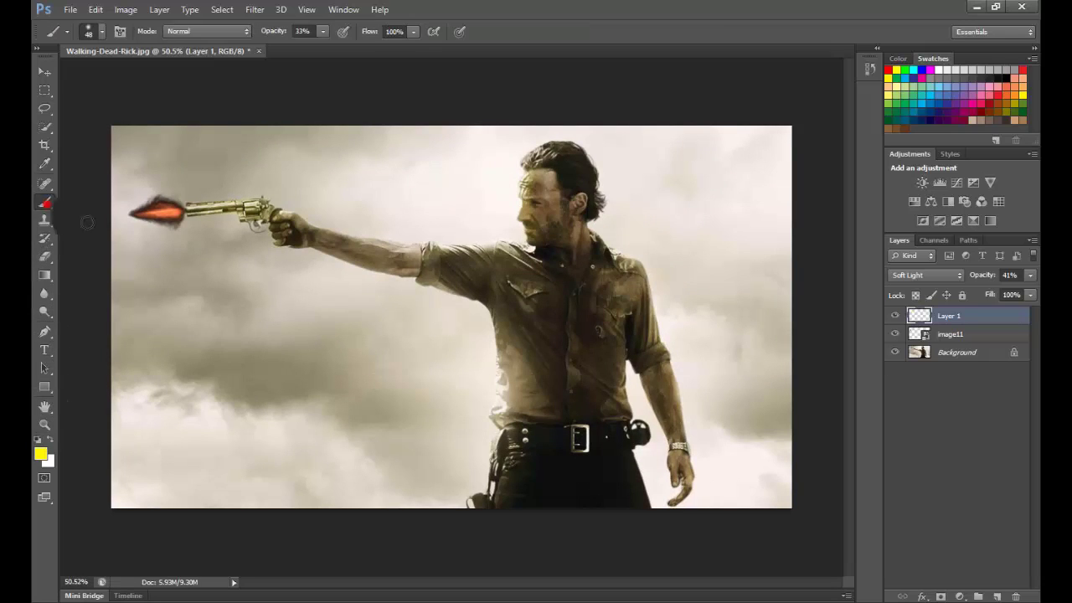
left_click(42, 419)
mouse_move(498, 356)
left_mouse_down()
mouse_move(554, 349)
mouse_move(535, 345)
mouse_move(490, 260)
mouse_move(508, 511)
mouse_move(496, 290)
mouse_move(414, 227)
mouse_move(410, 201)
mouse_move(444, 236)
left_mouse_up()
key("b")
mouse_move(455, 234)
left_mouse_down()
mouse_move(480, 168)
mouse_move(461, 167)
left_mouse_up()
mouse_move(467, 160)
left_mouse_down()
mouse_move(427, 231)
mouse_move(429, 177)
mouse_move(360, 189)
mouse_move(416, 224)
mouse_move(335, 182)
mouse_move(447, 155)
mouse_move(373, 195)
mouse_move(446, 186)
left_mouse_up()
left_click(44, 425)
left_click_drag(474, 298, 624, 426)
key("b")
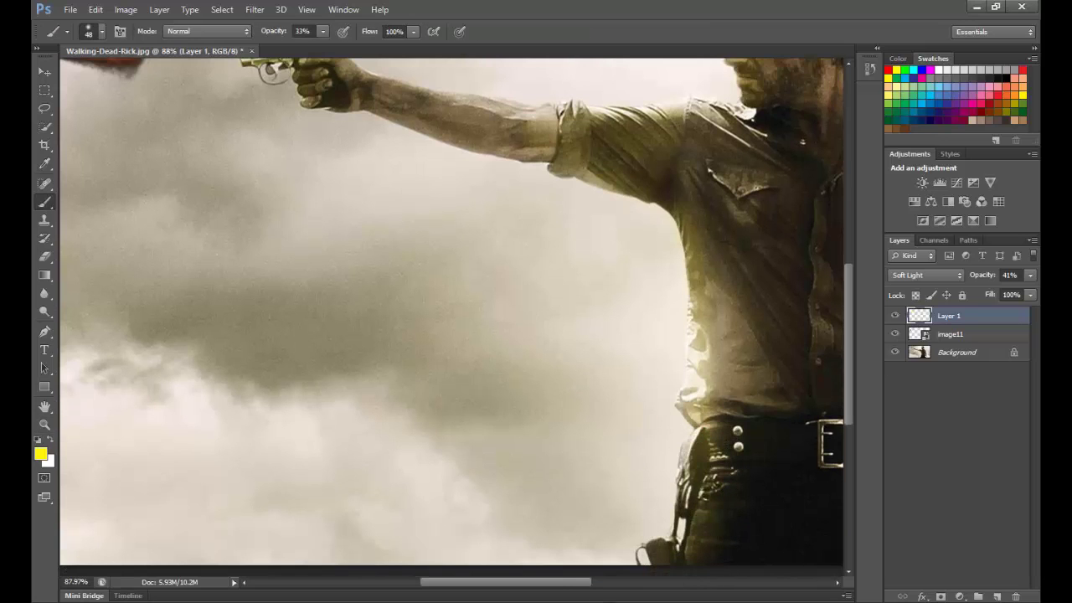
left_click(50, 425)
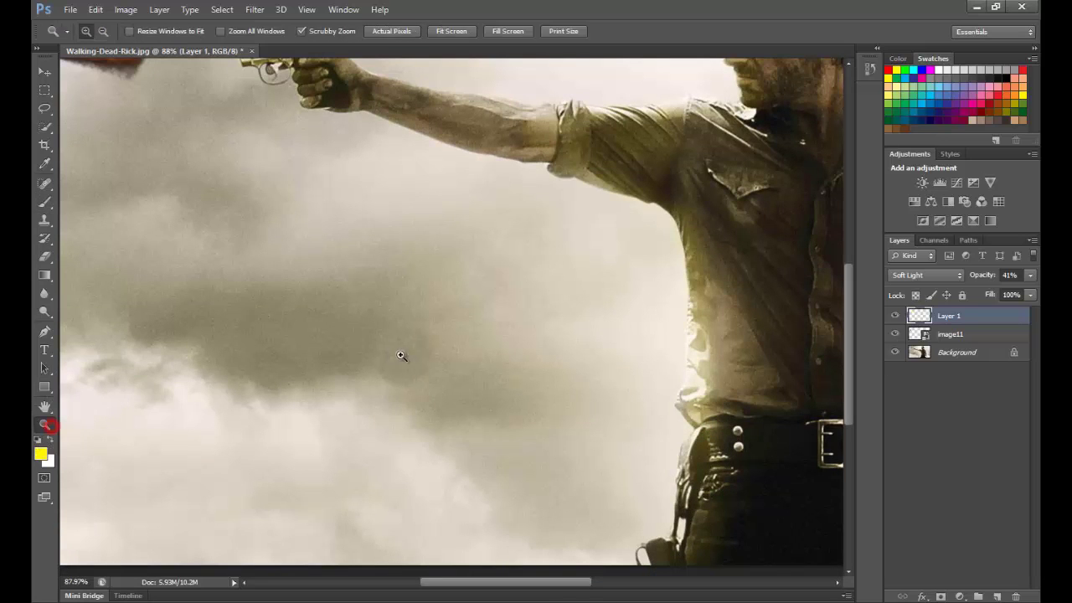
left_click_drag(401, 354, 360, 352)
Make the muzzle flash layer image11 active and switch to the Move tool.
left_click_drag(919, 334, 921, 333)
left_click(47, 73)
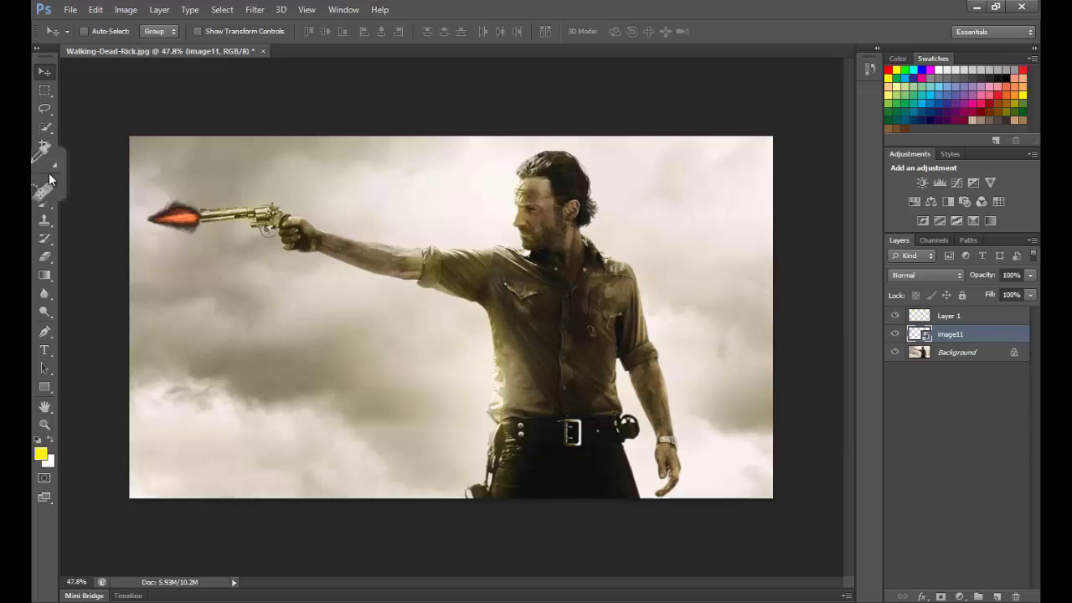
left_click(944, 498)
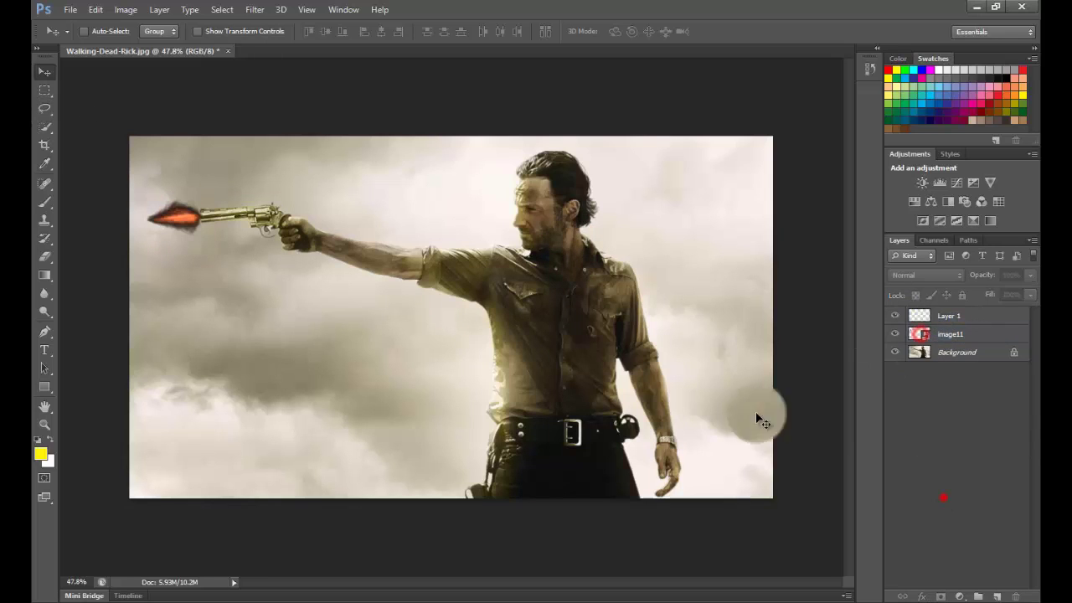
left_click(184, 236)
left_click(528, 239)
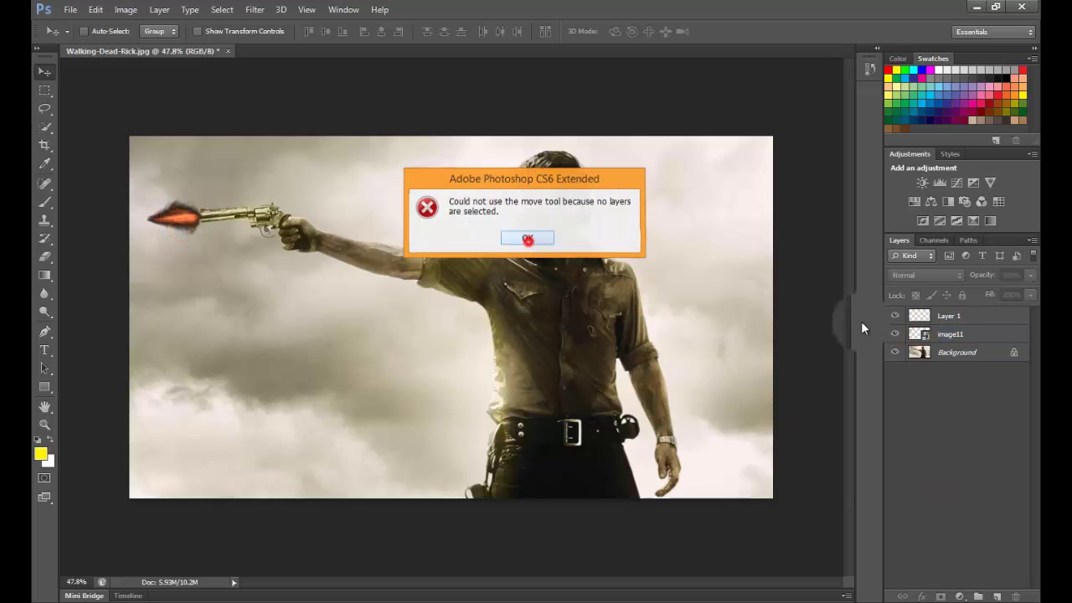
left_click(930, 334)
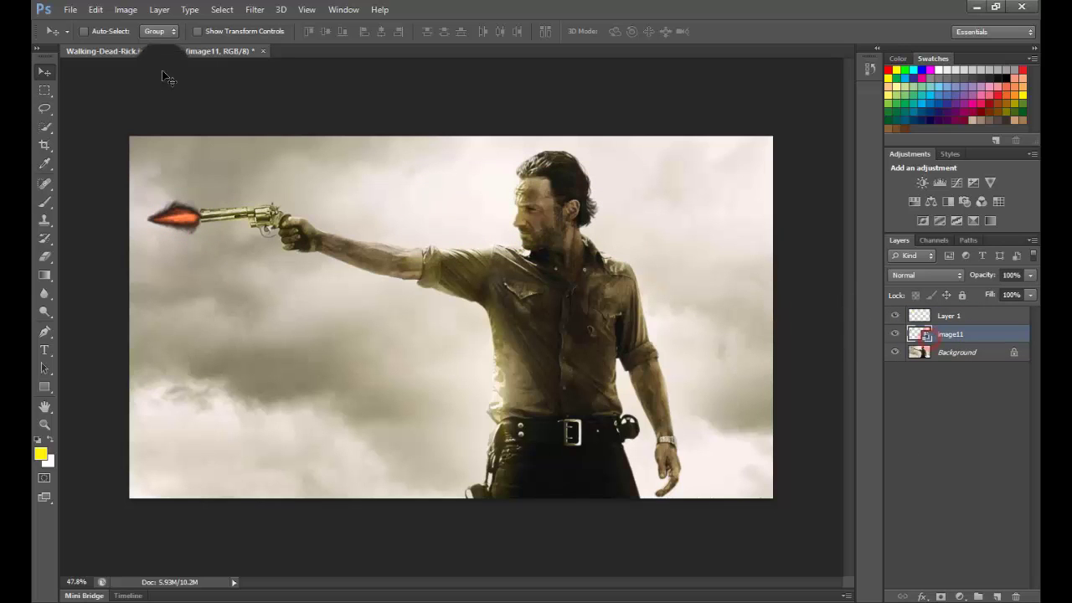
right_click(185, 219)
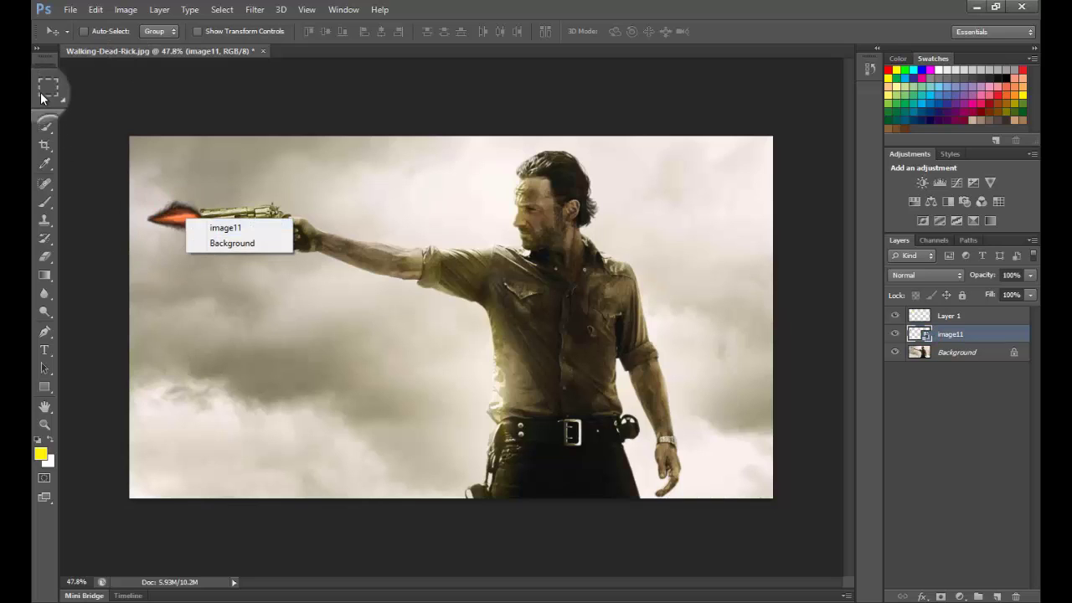
left_click(42, 93)
right_click(181, 222)
left_click(84, 178)
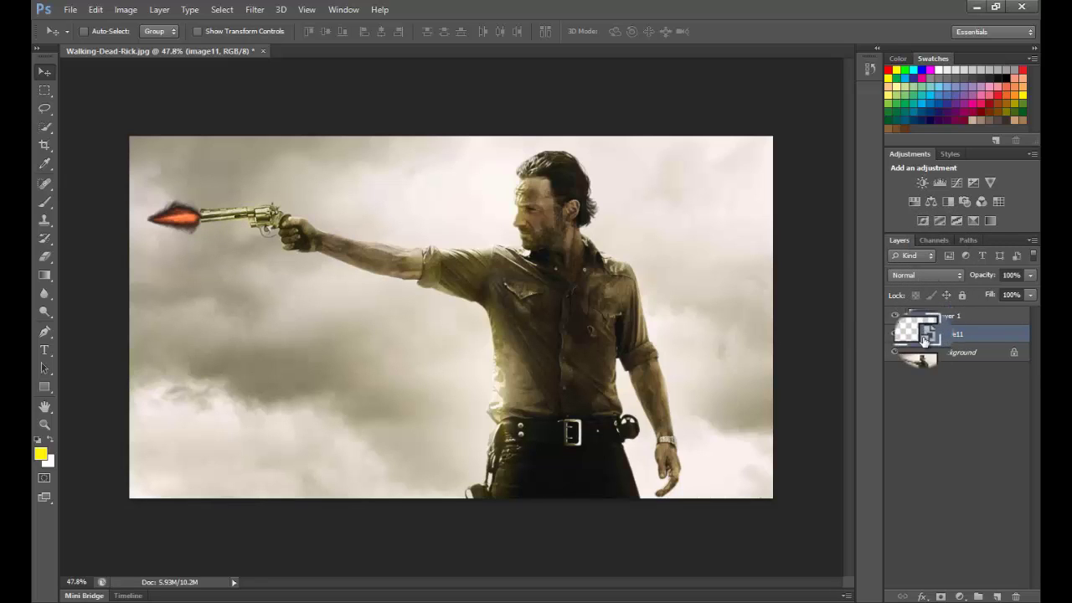
left_click_drag(925, 340, 920, 336)
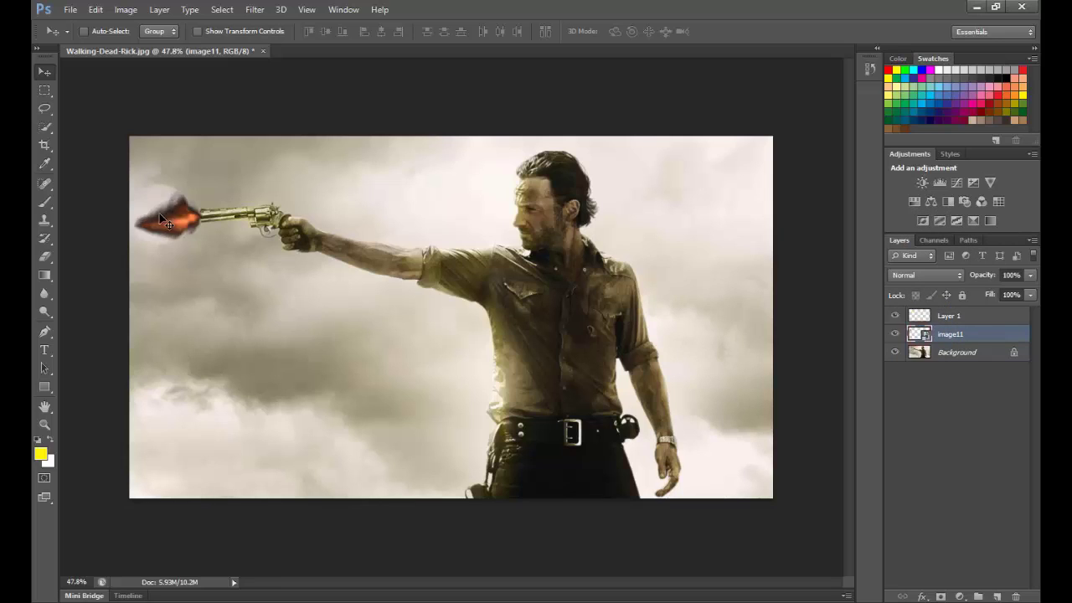